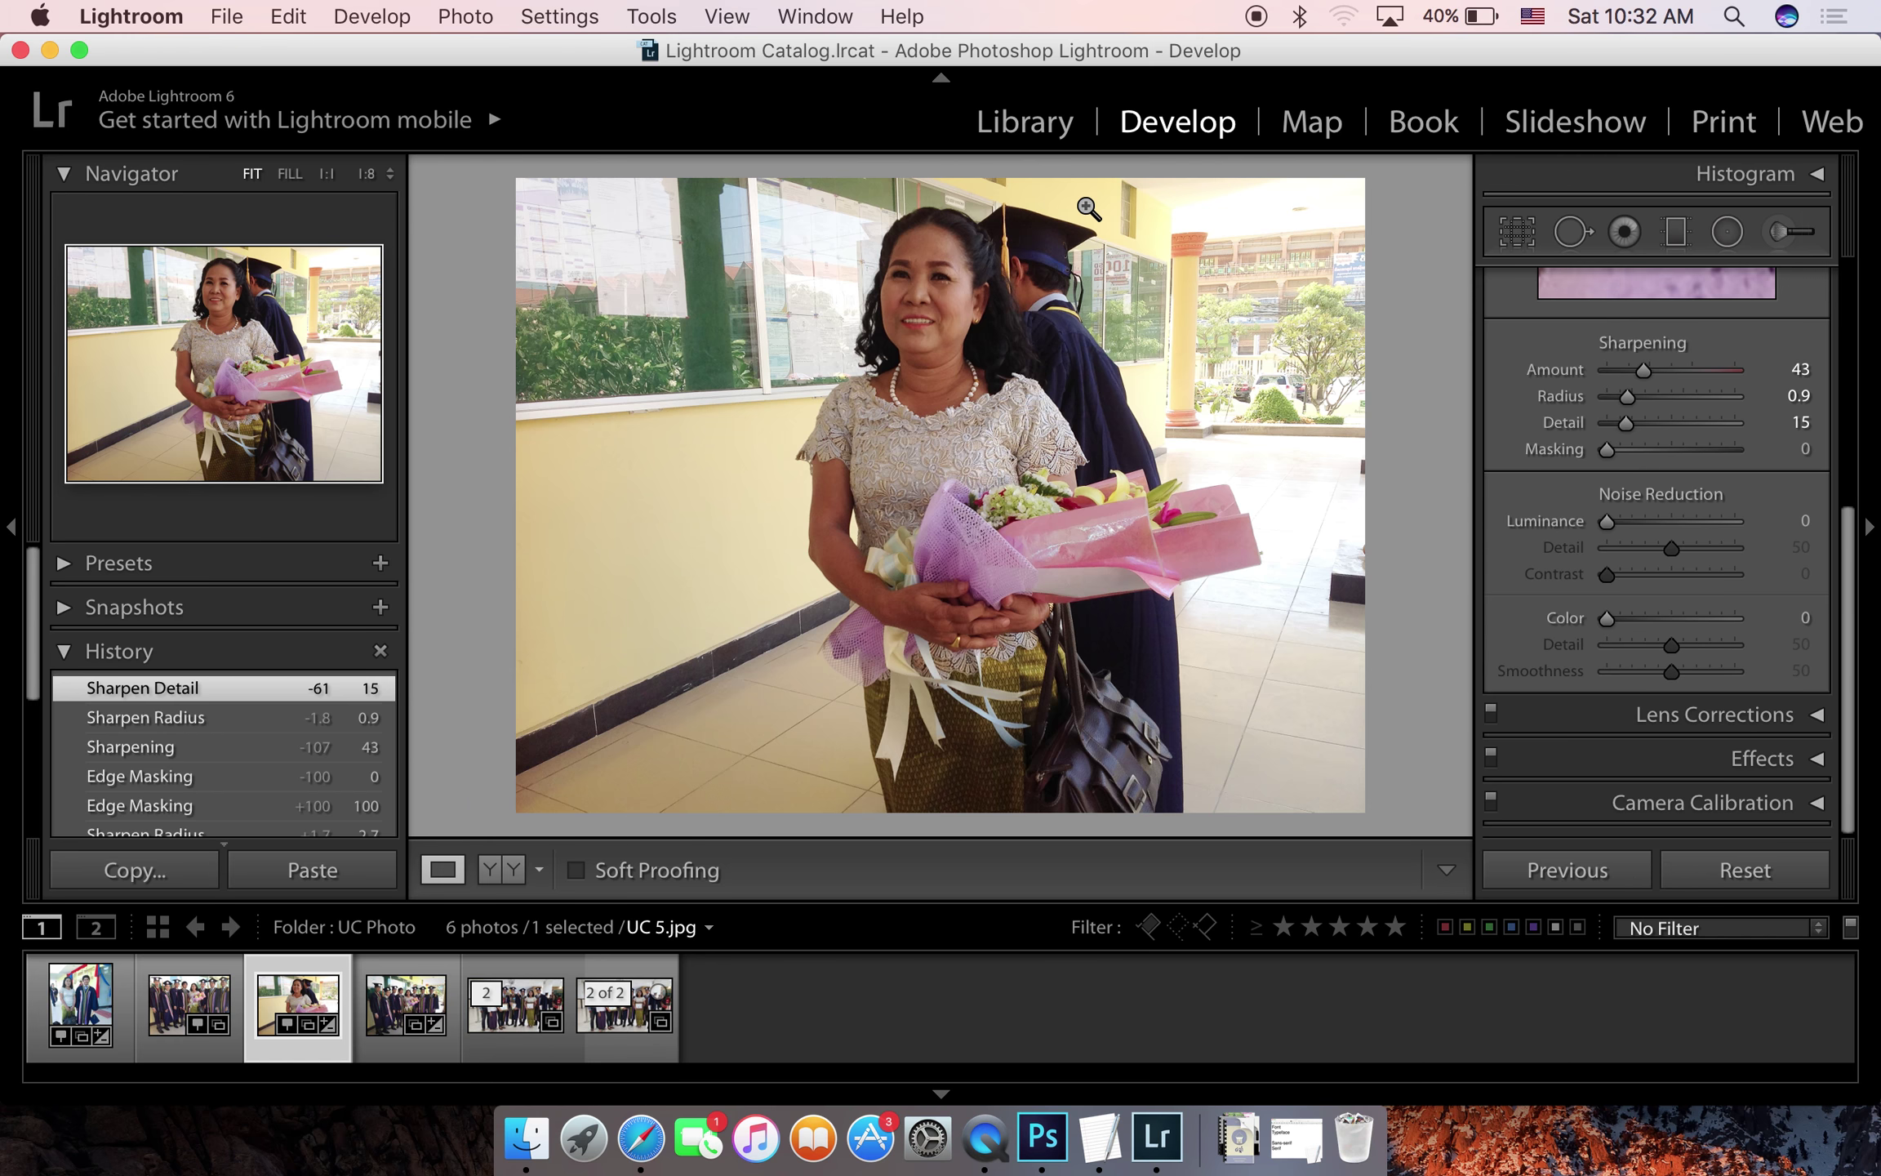
From the Photo menu's Edit In submenu, choose Edit in Adobe Photoshop CC for UC 5.jpg
{"action": "left_click", "coordinate": [471, 15]}
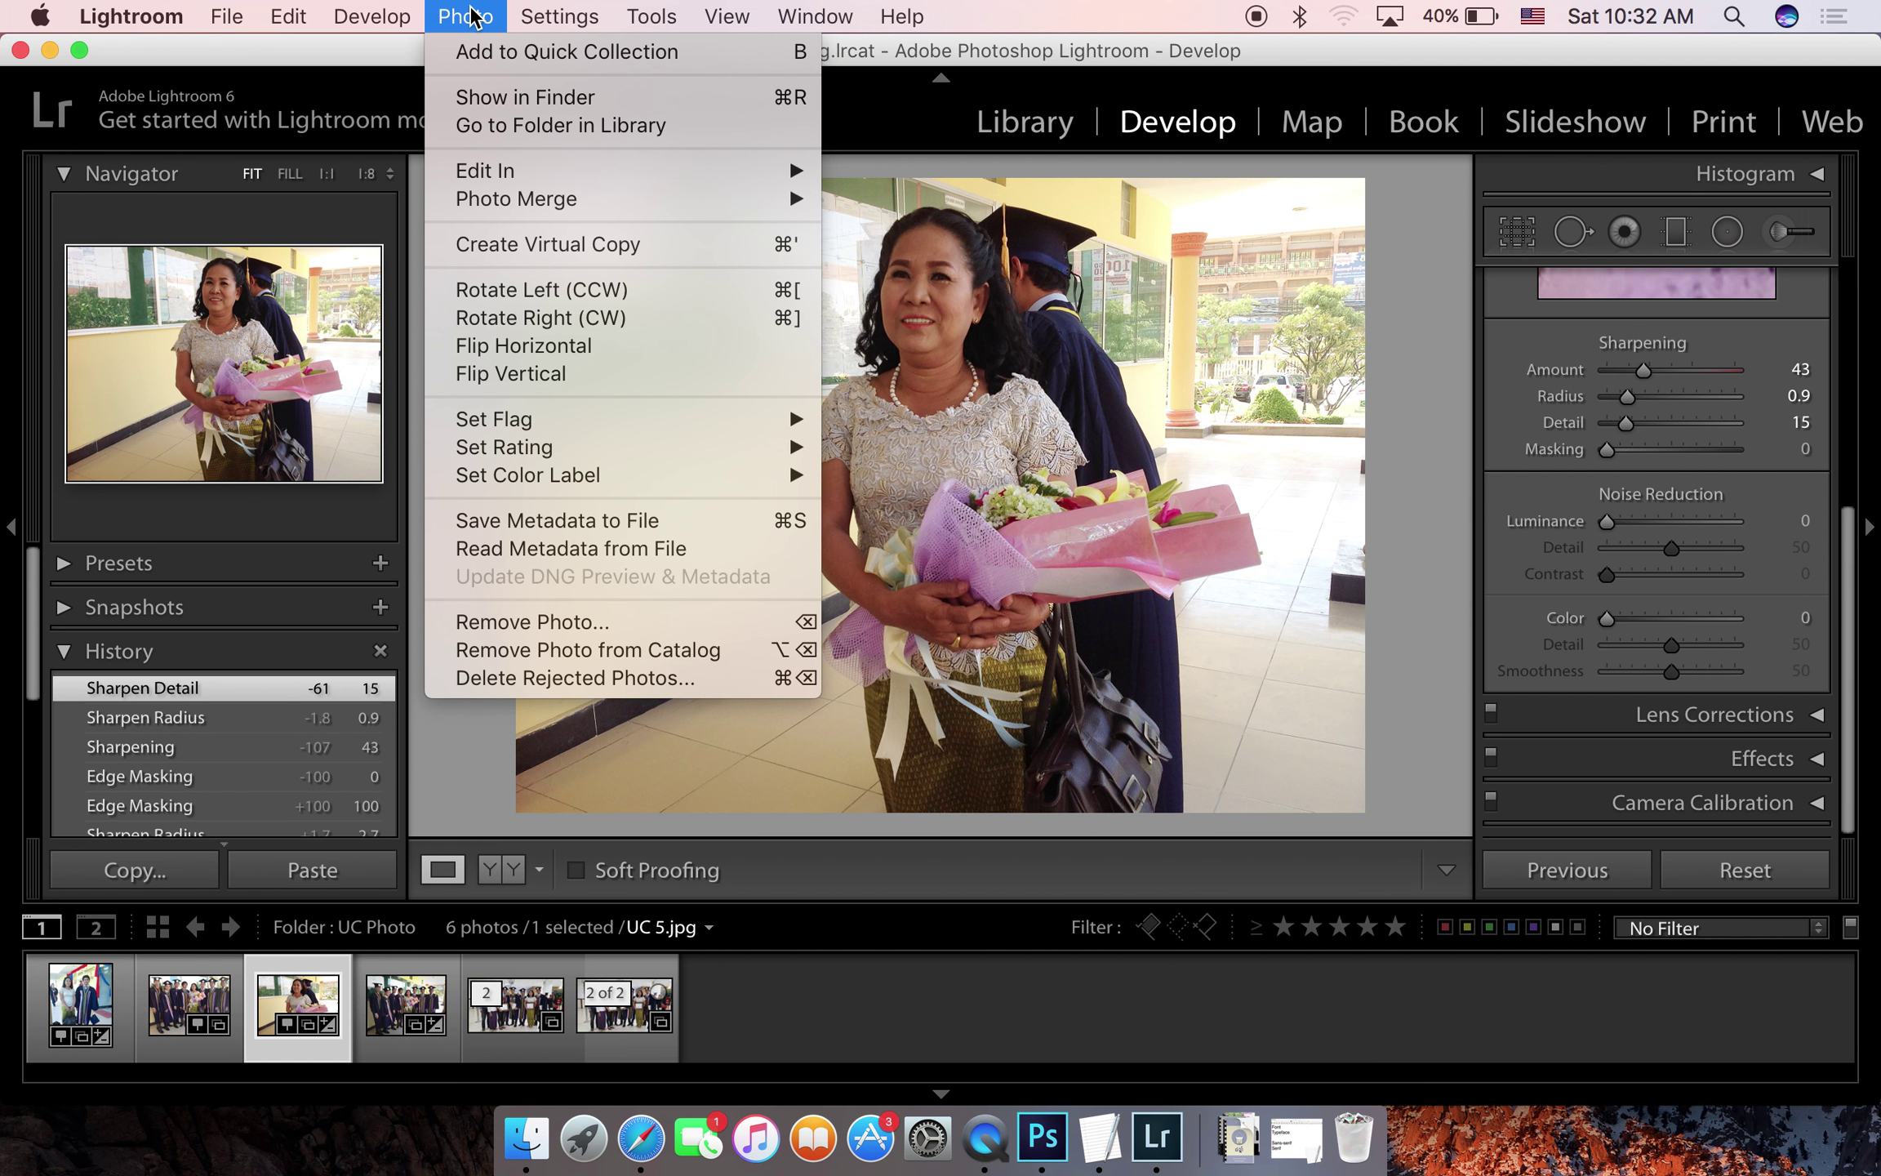
{"action": "mouse_move", "coordinate": [617, 171]}
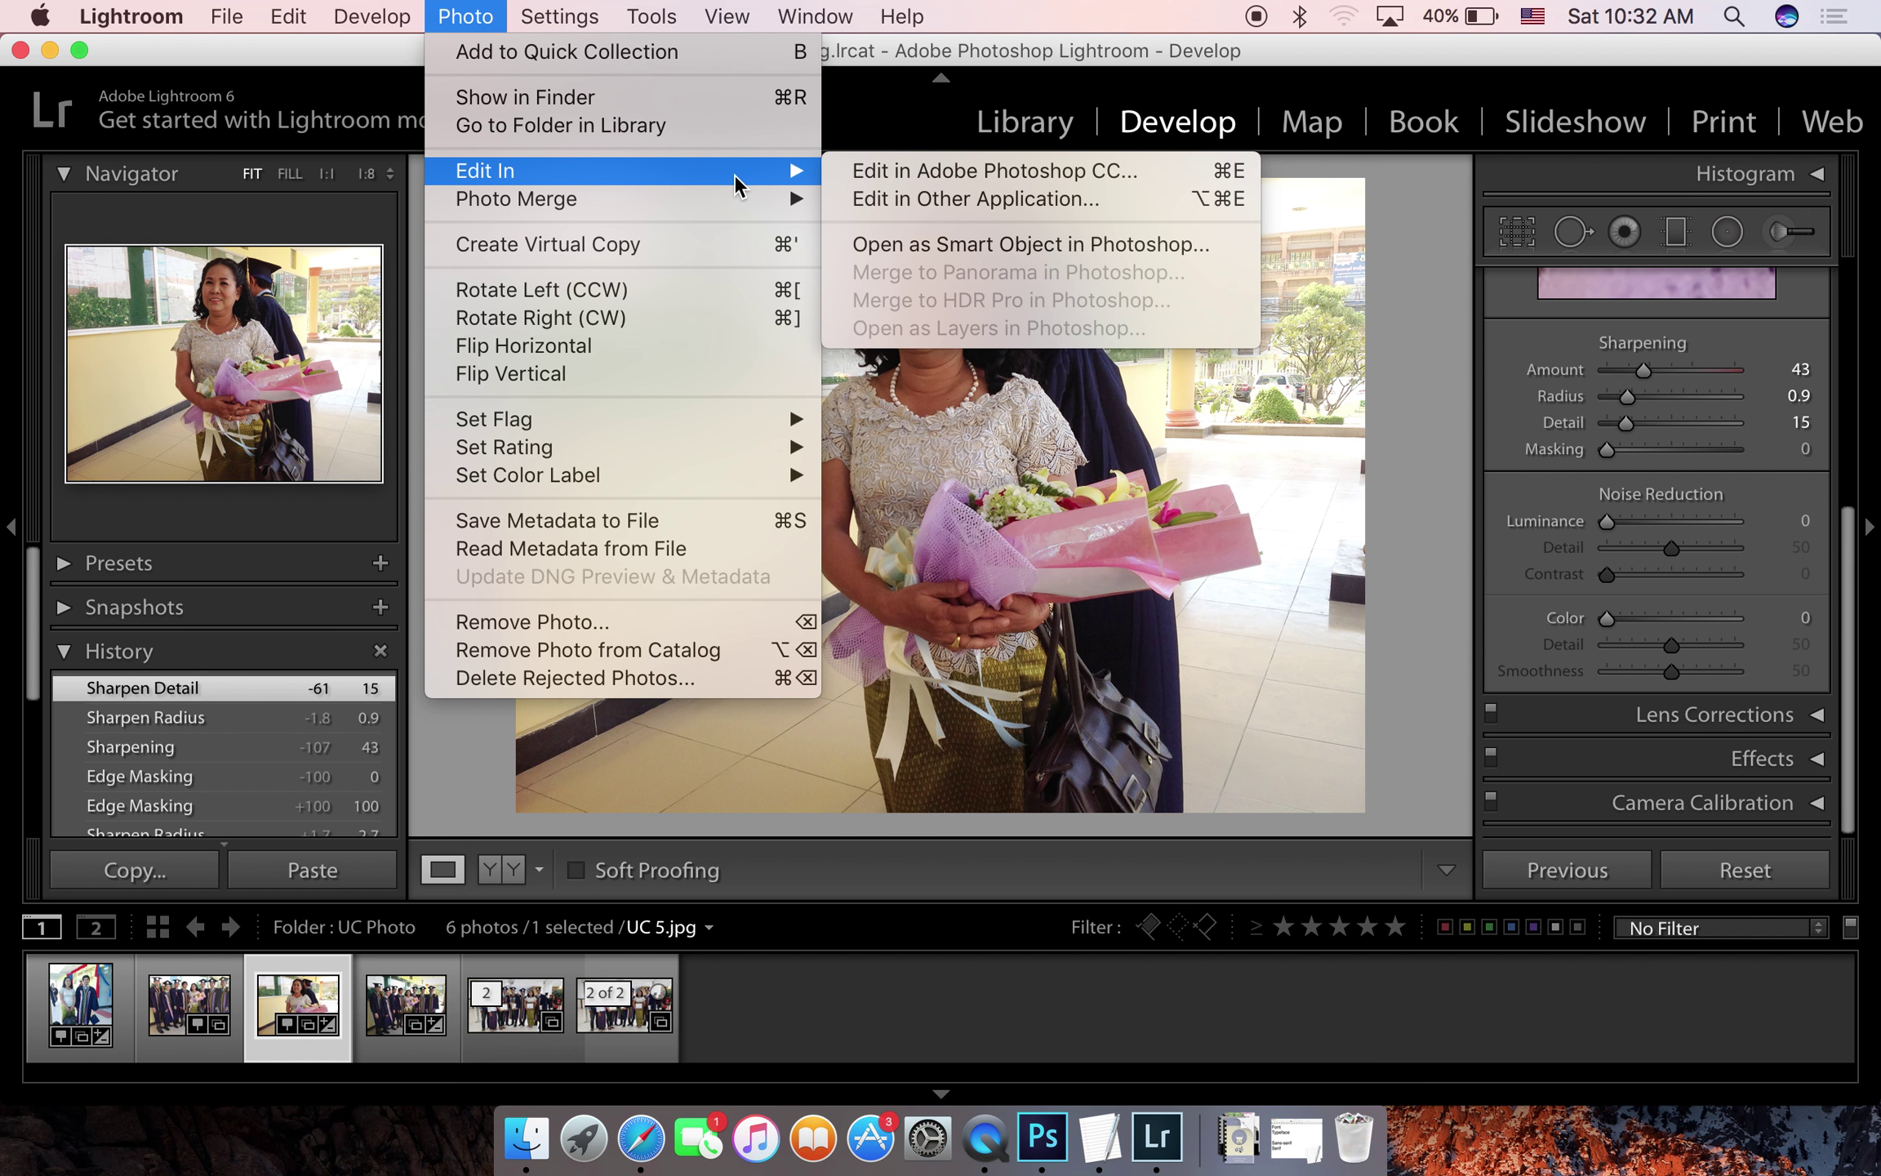
{"action": "left_click", "coordinate": [915, 175]}
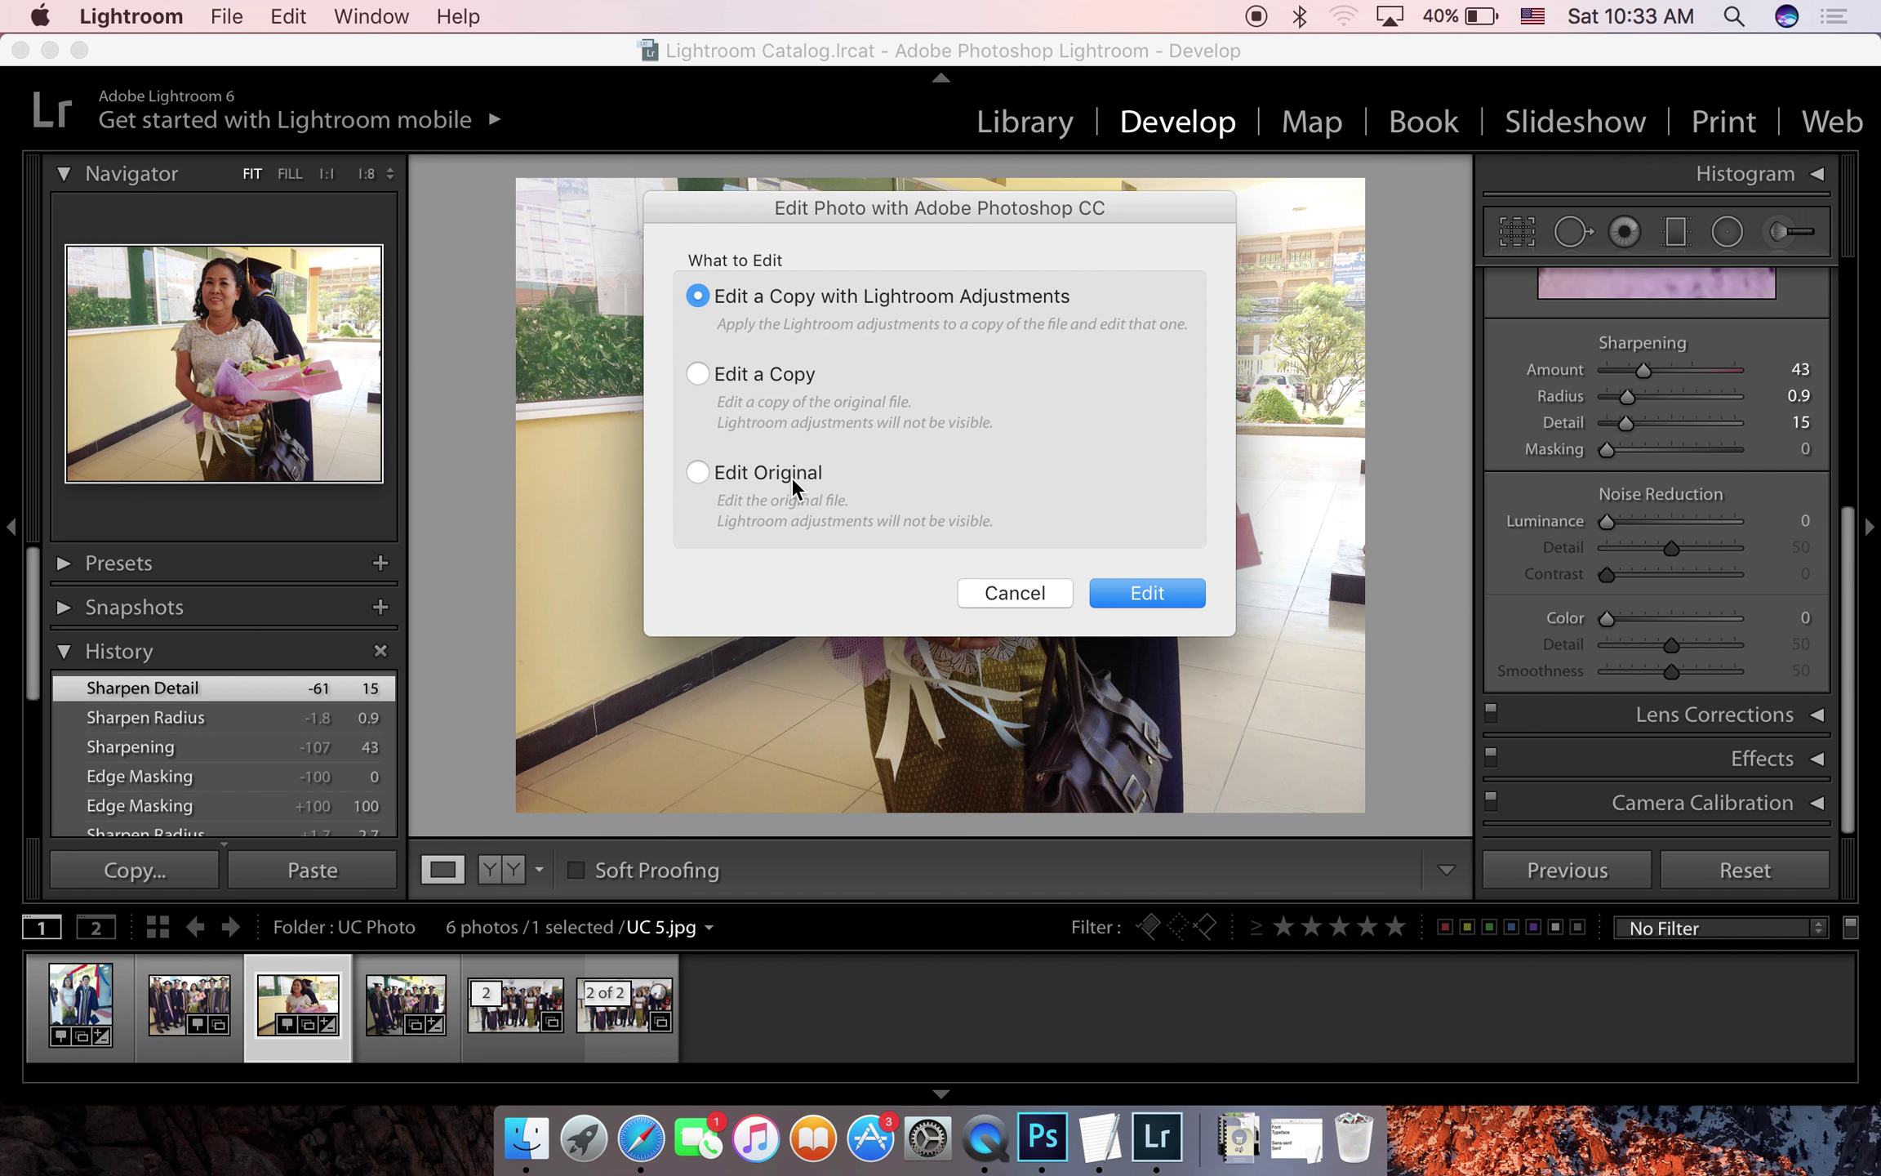
Send UC 5.jpg to Photoshop CC as Edit a Copy with Lightroom Adjustments, overriding the Camera Raw warning
{"action": "left_click", "coordinate": [743, 477]}
{"action": "left_click", "coordinate": [805, 300]}
{"action": "left_click", "coordinate": [1137, 594]}
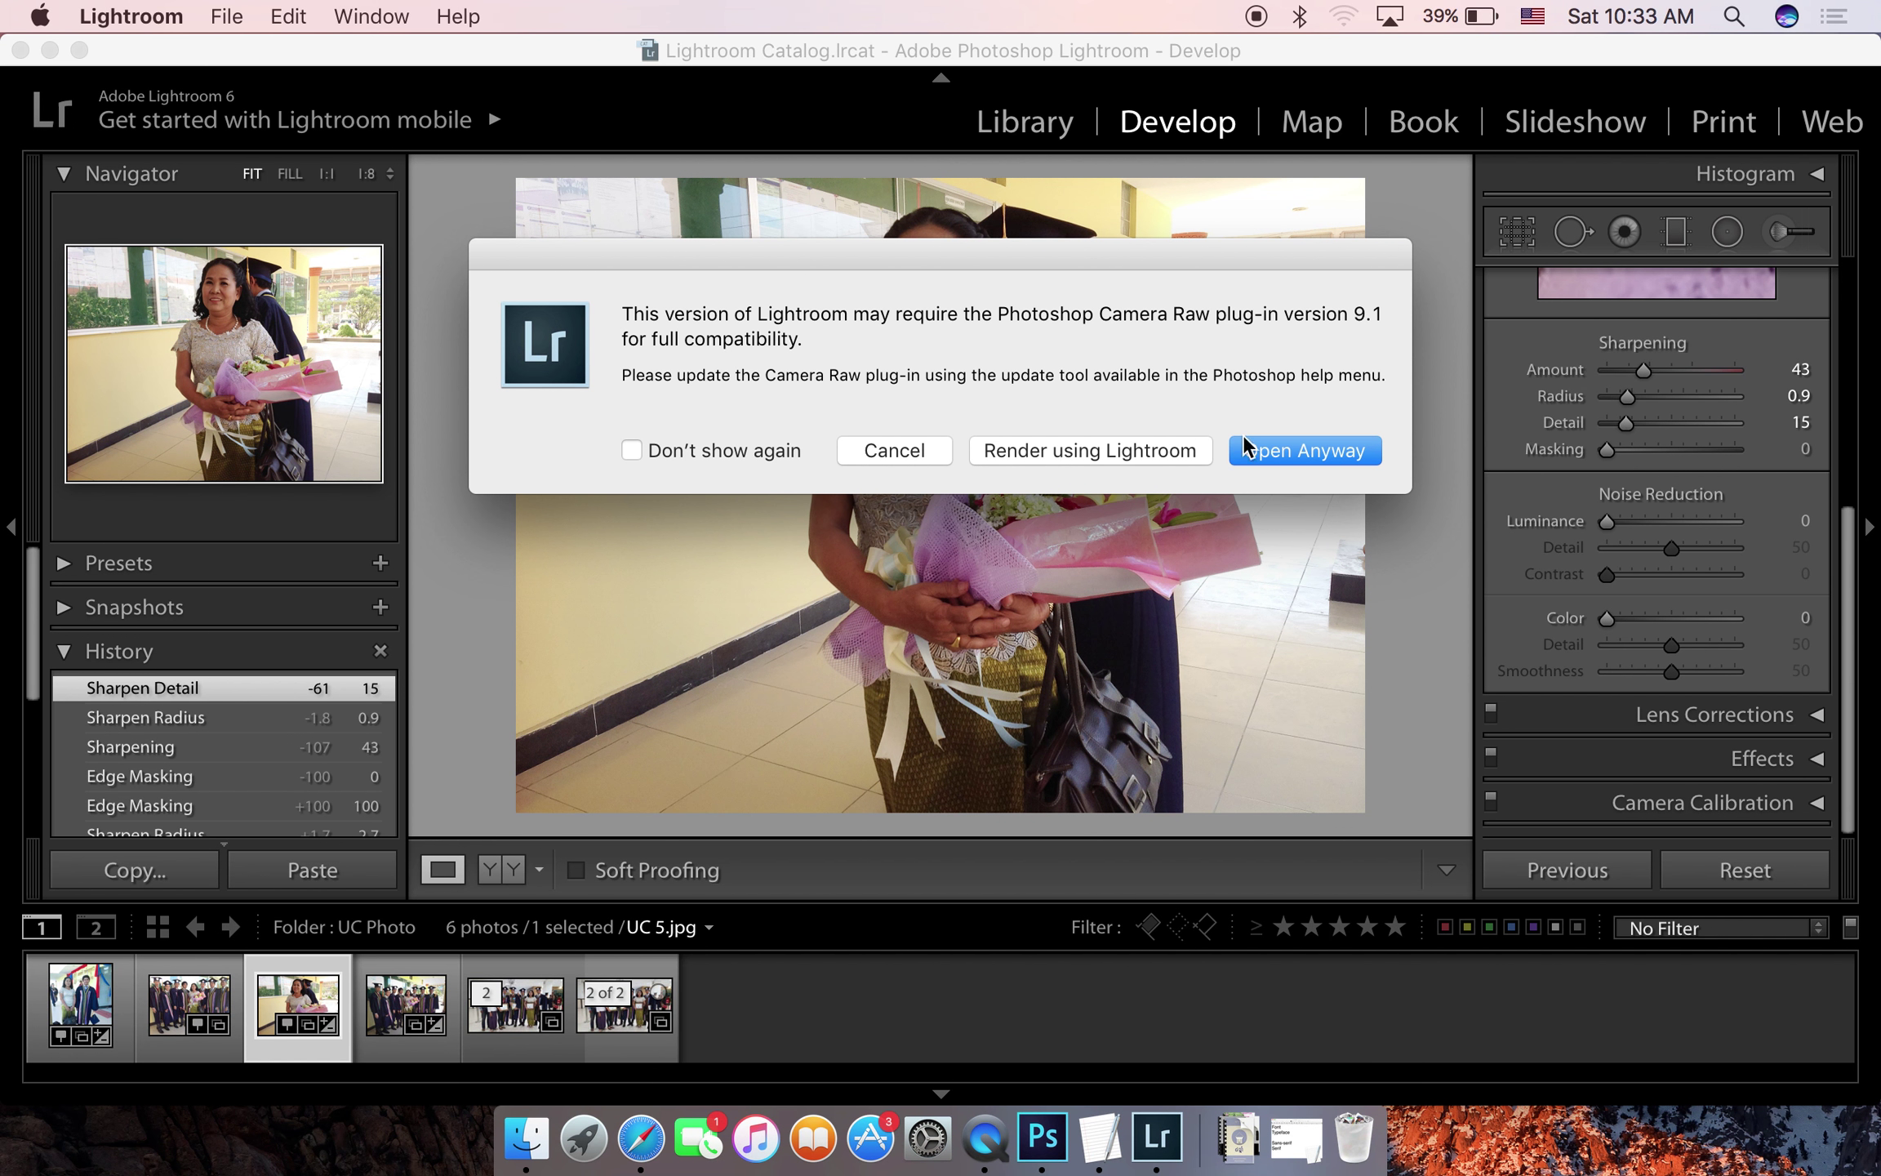
{"action": "left_click", "coordinate": [1310, 452]}
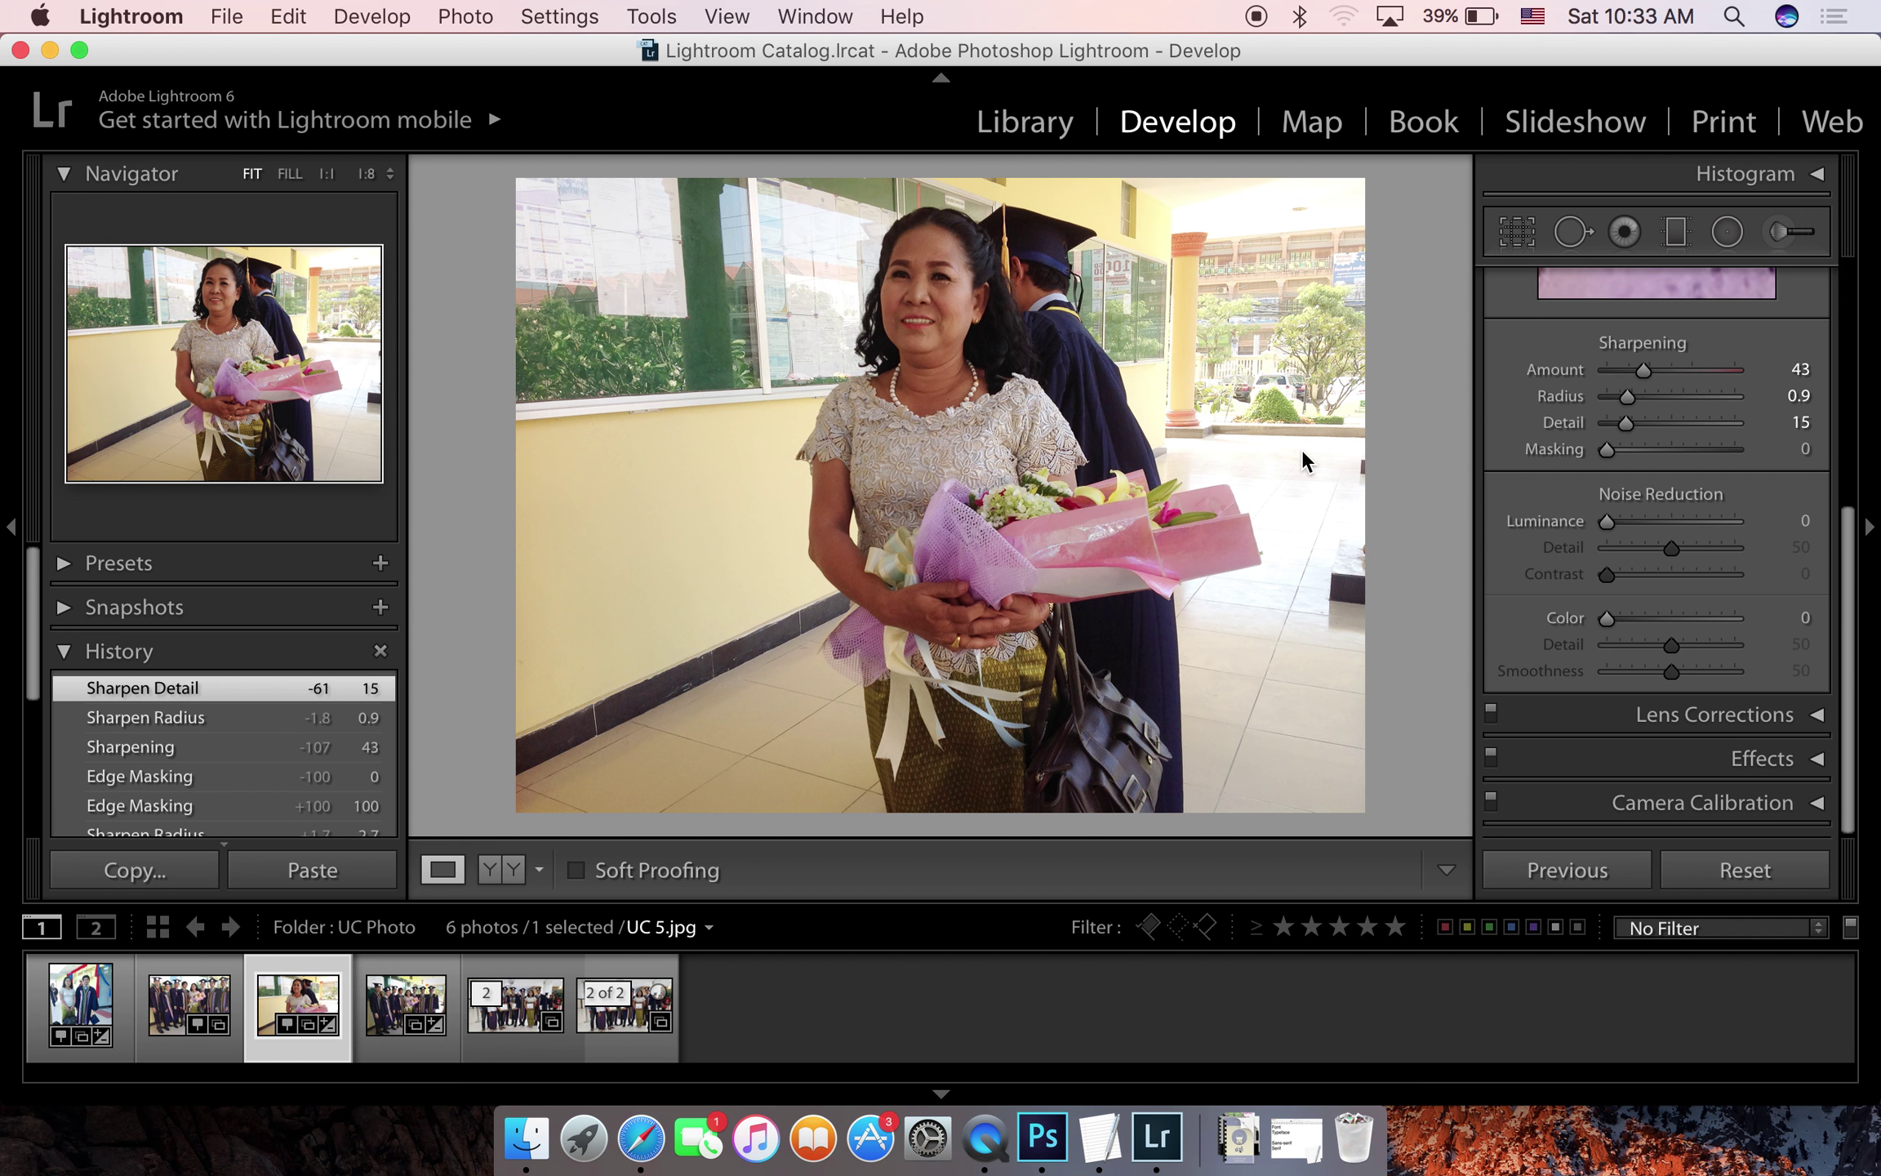
Switch from Lightroom to Photoshop CC to reach the opened UC 5.jpg
{"action": "key", "text": "super+e"}
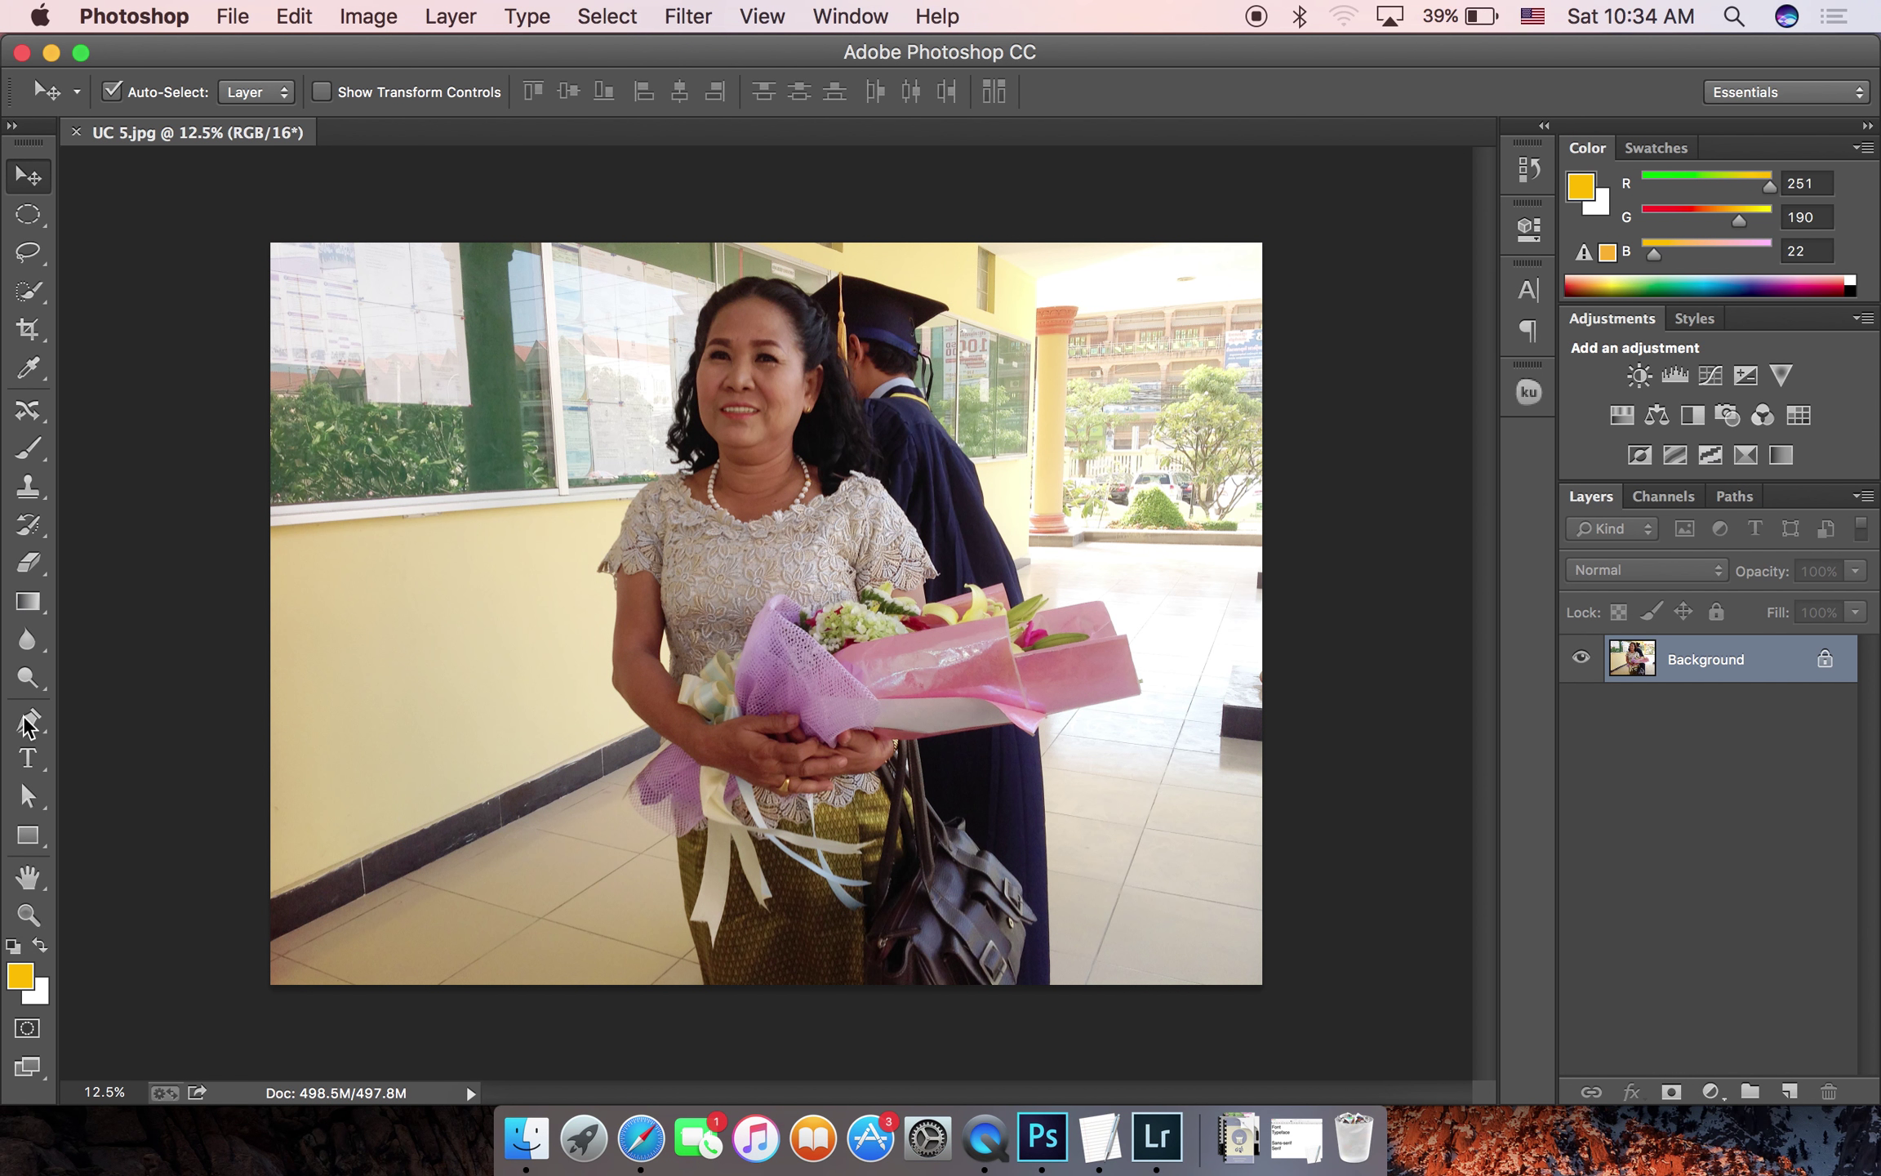
Paint out the dark object along the right edge with an enlarged Content-Aware Spot Healing Brush
{"action": "left_click", "coordinate": [29, 450]}
{"action": "right_click", "coordinate": [30, 453]}
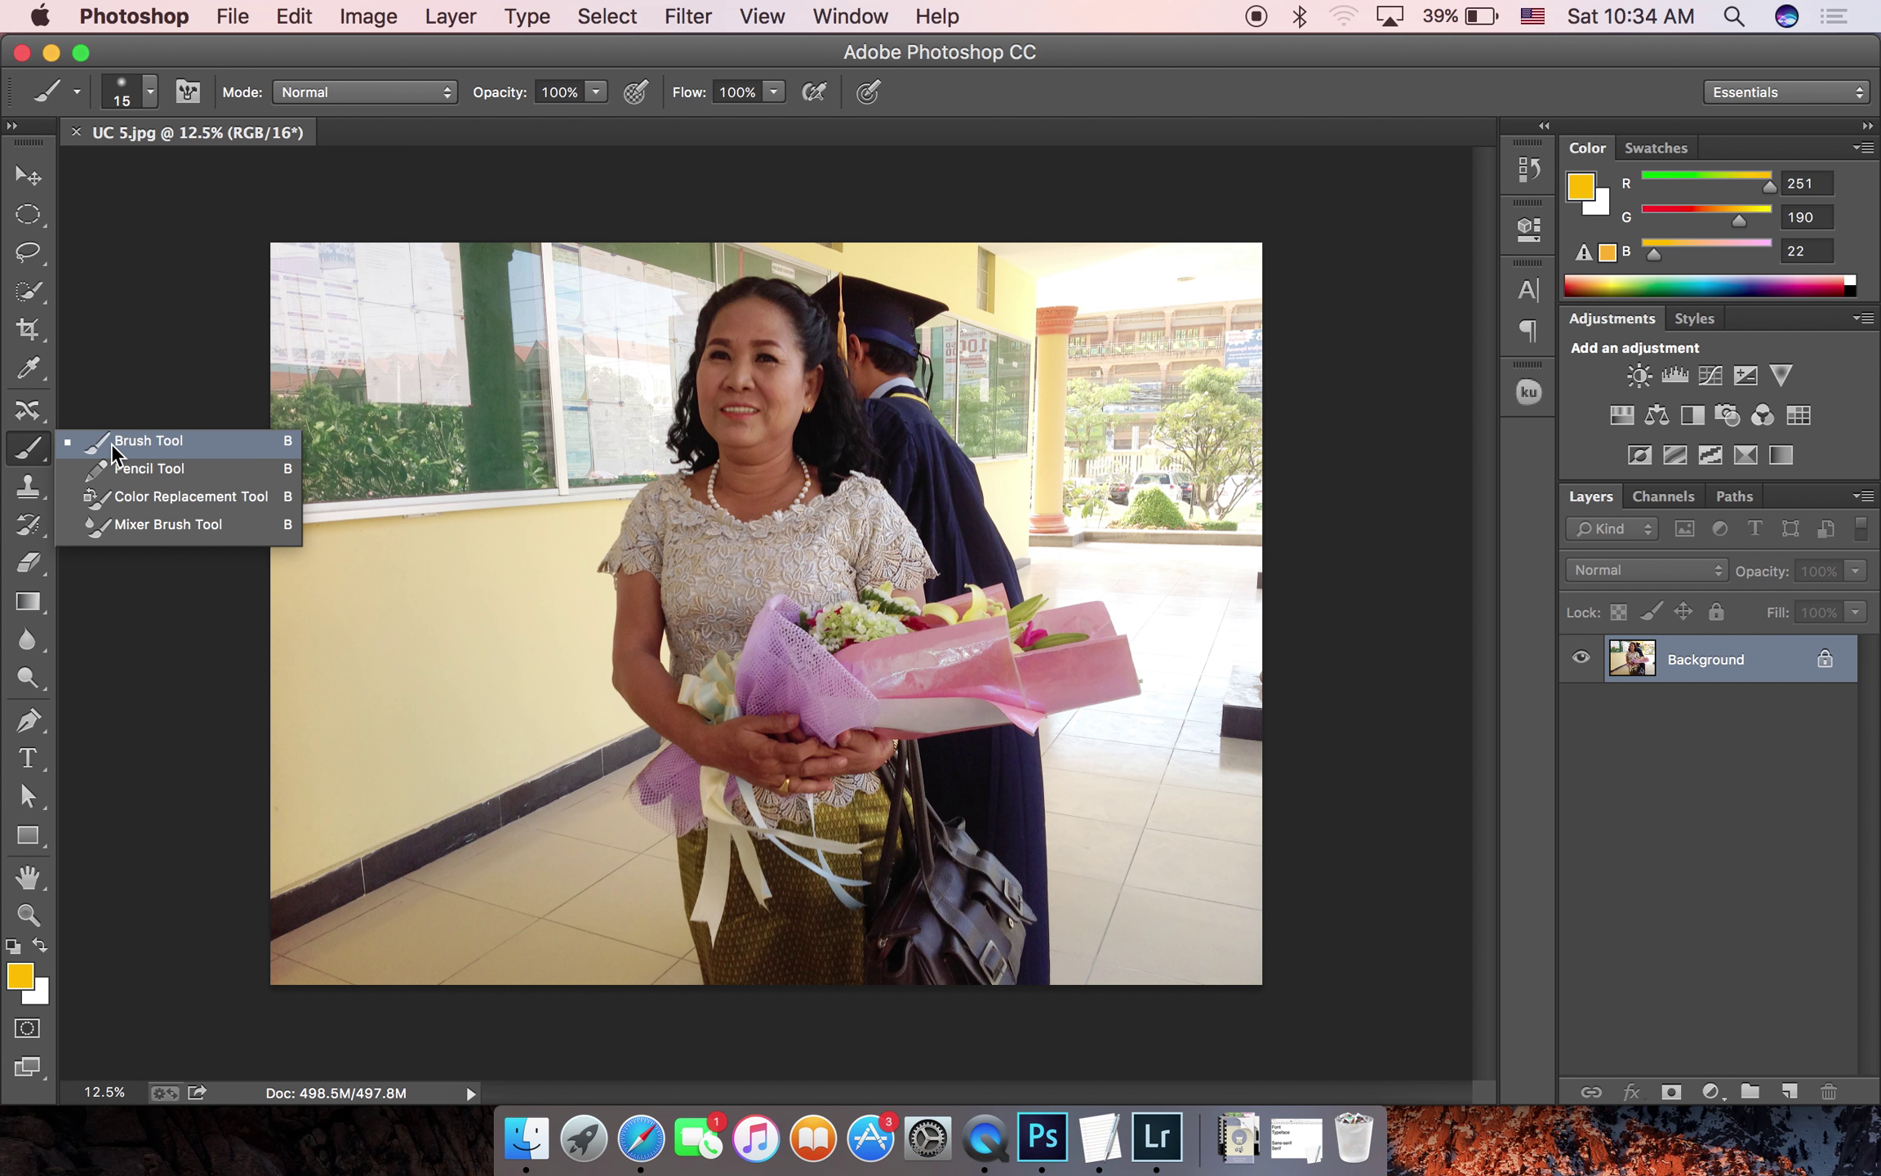
{"action": "left_click", "coordinate": [28, 410]}
{"action": "right_click", "coordinate": [28, 410]}
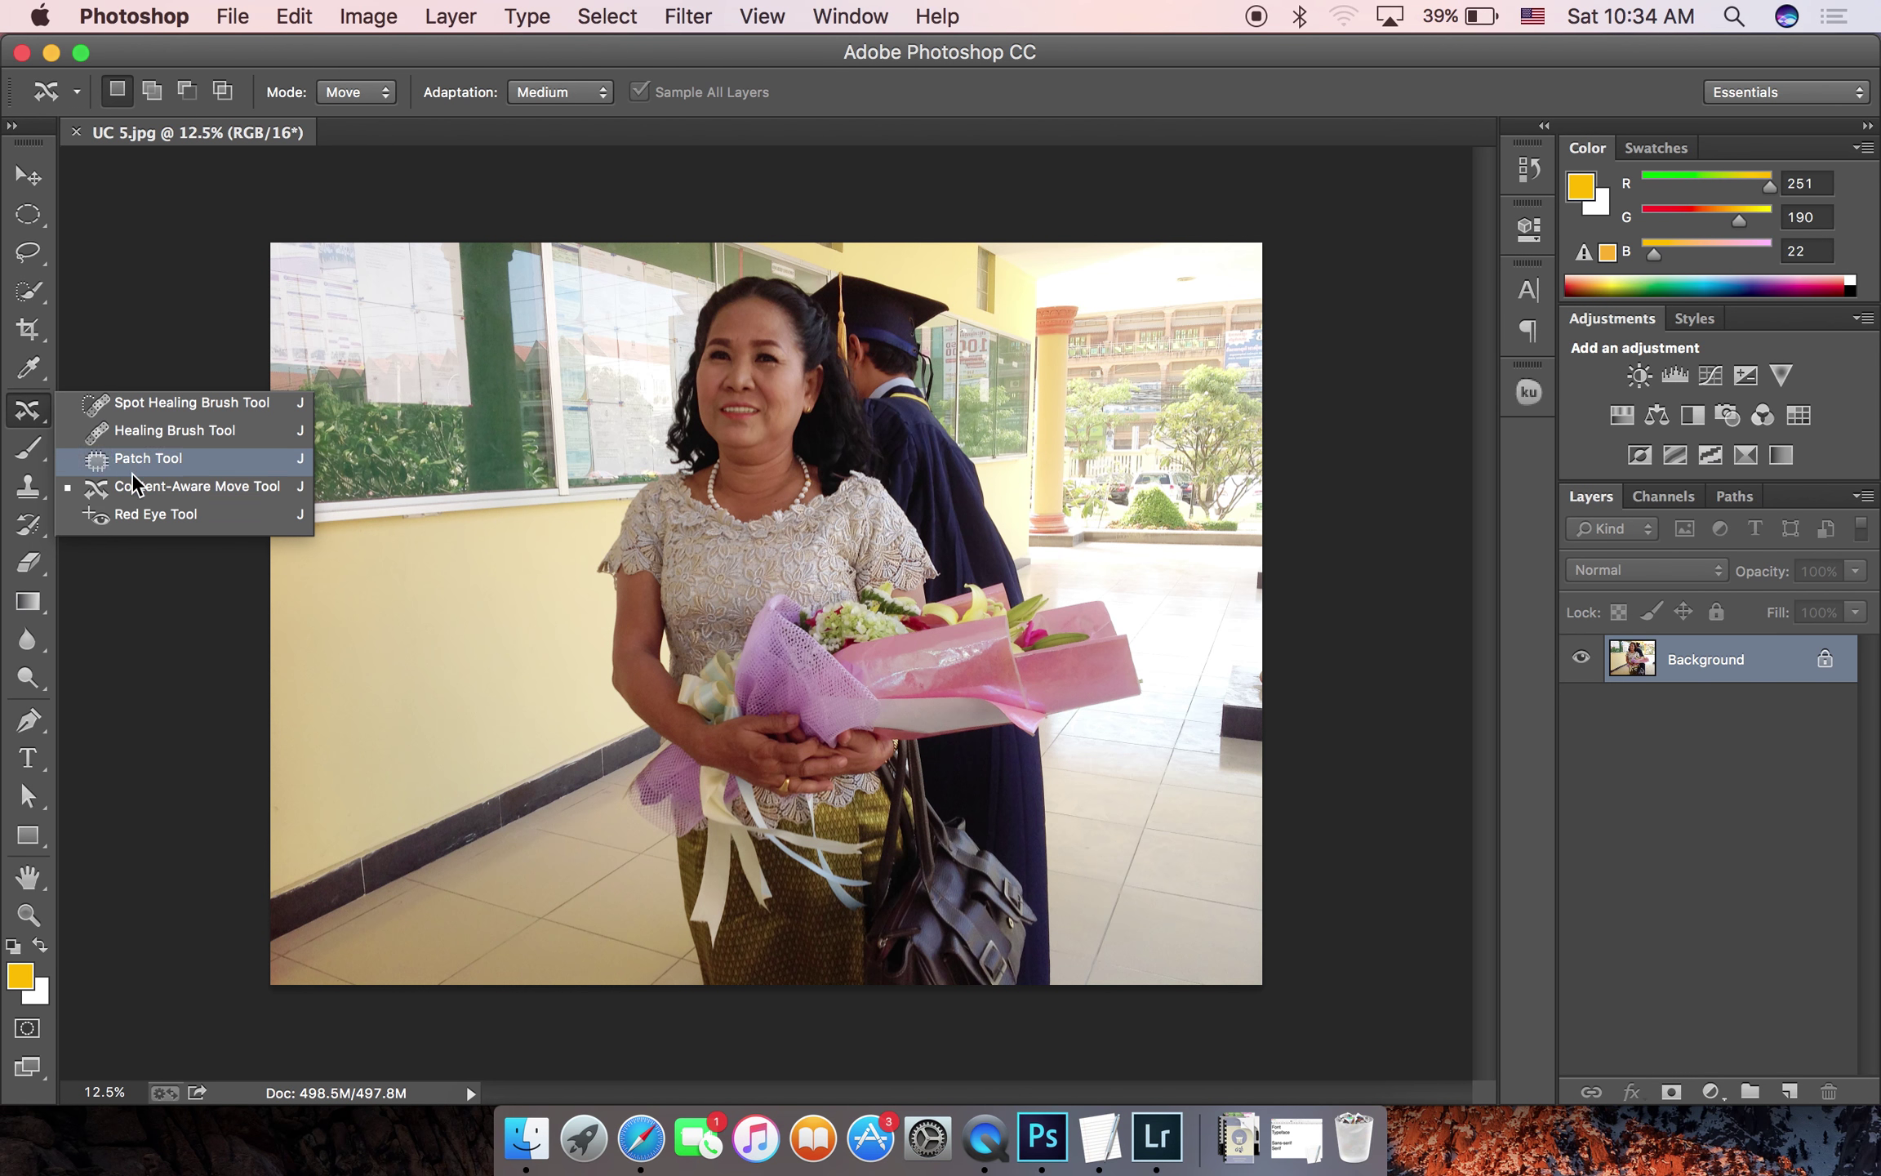
{"action": "left_click", "coordinate": [155, 402]}
{"action": "key", "text": "bracketright"}
{"action": "key", "text": "bracketright"}
{"action": "key", "text": "bracketright"}
{"action": "key", "text": "bracketright"}
{"action": "key", "text": "bracketright"}
{"action": "key", "text": "bracketright"}
{"action": "key", "text": "bracketright"}
{"action": "key", "text": "bracketright"}
{"action": "key", "text": "bracketright"}
{"action": "key", "text": "bracketright"}
{"action": "key", "text": "bracketright"}
{"action": "left_click_drag", "start_coordinate": [1249, 719], "coordinate": [1235, 768]}
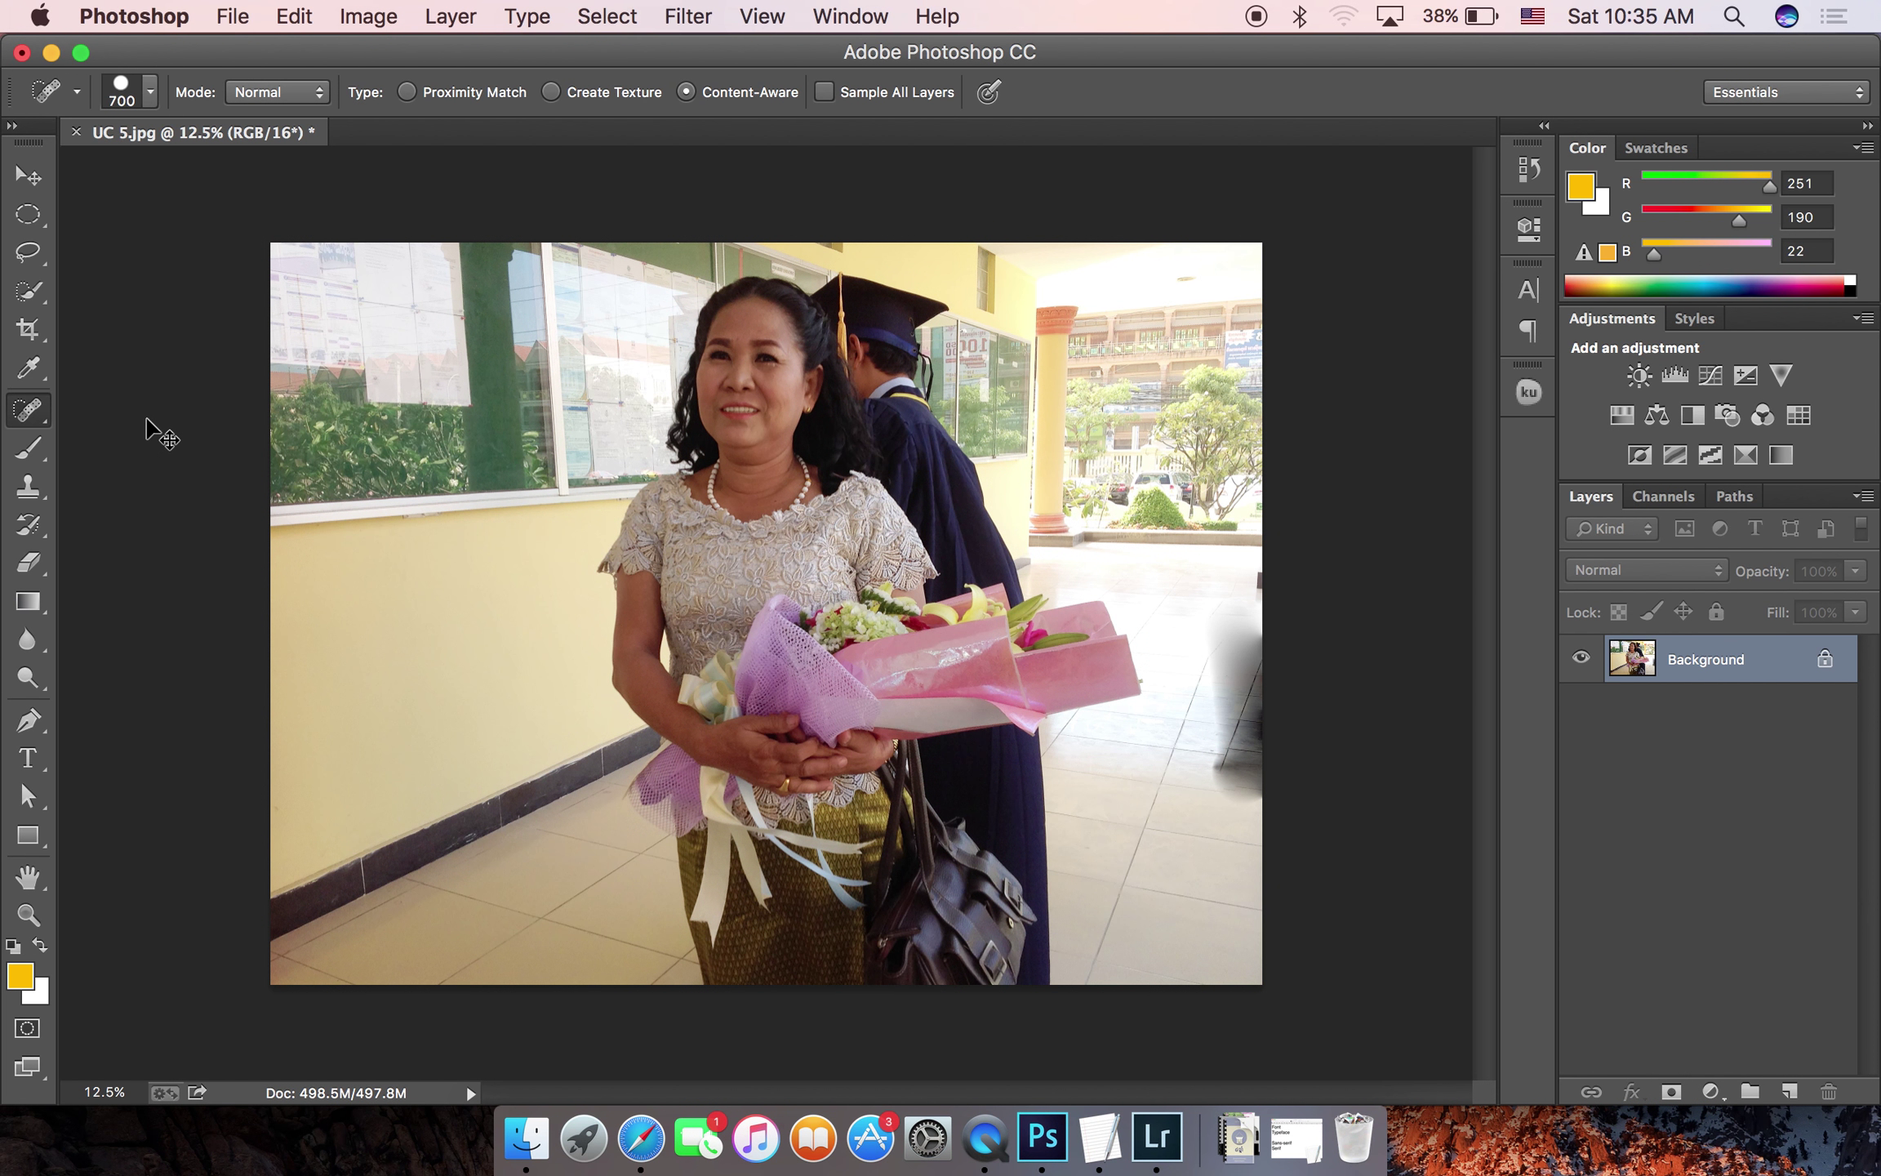
Save the retouched photo as UC 5-Edit.tif and return to Lightroom
{"action": "key", "text": "super+s"}
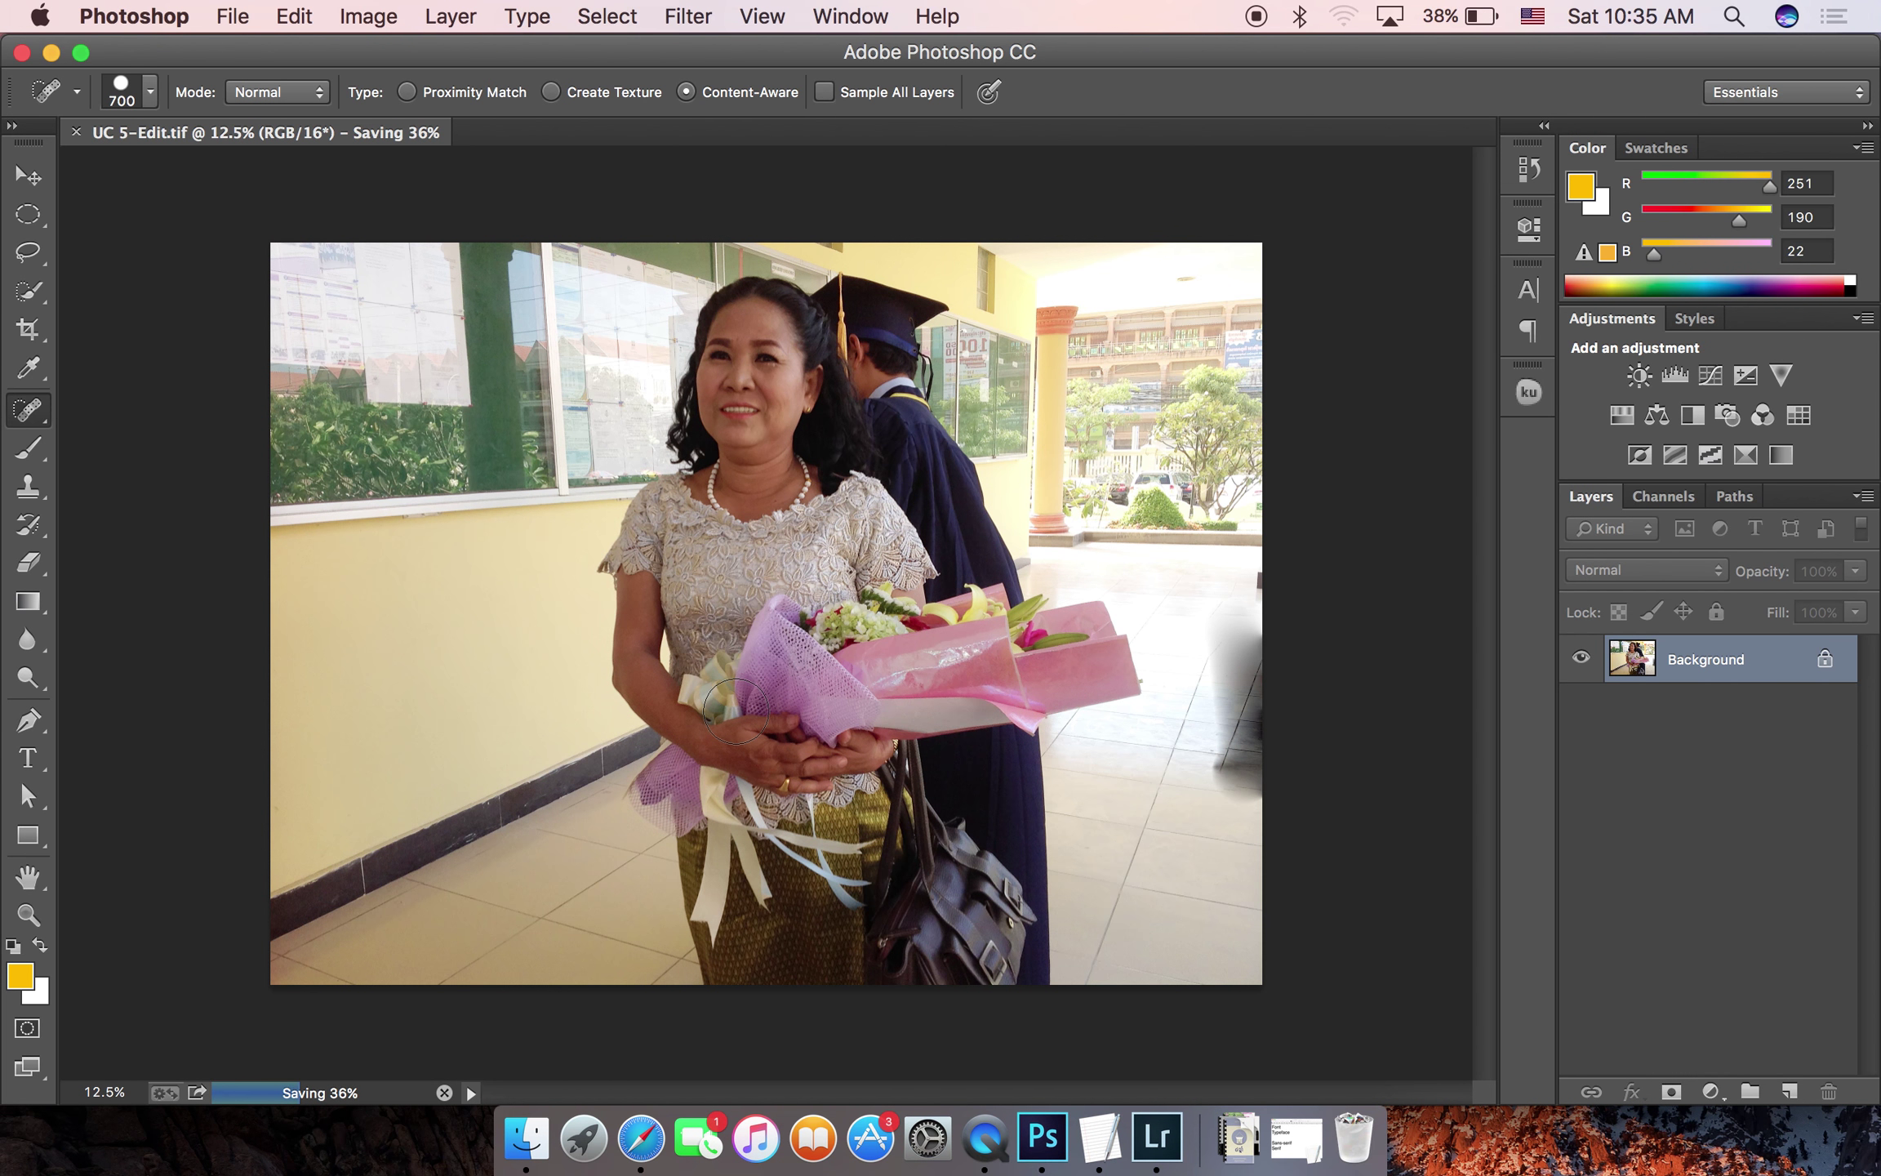
{"action": "left_click", "coordinate": [1156, 1136]}
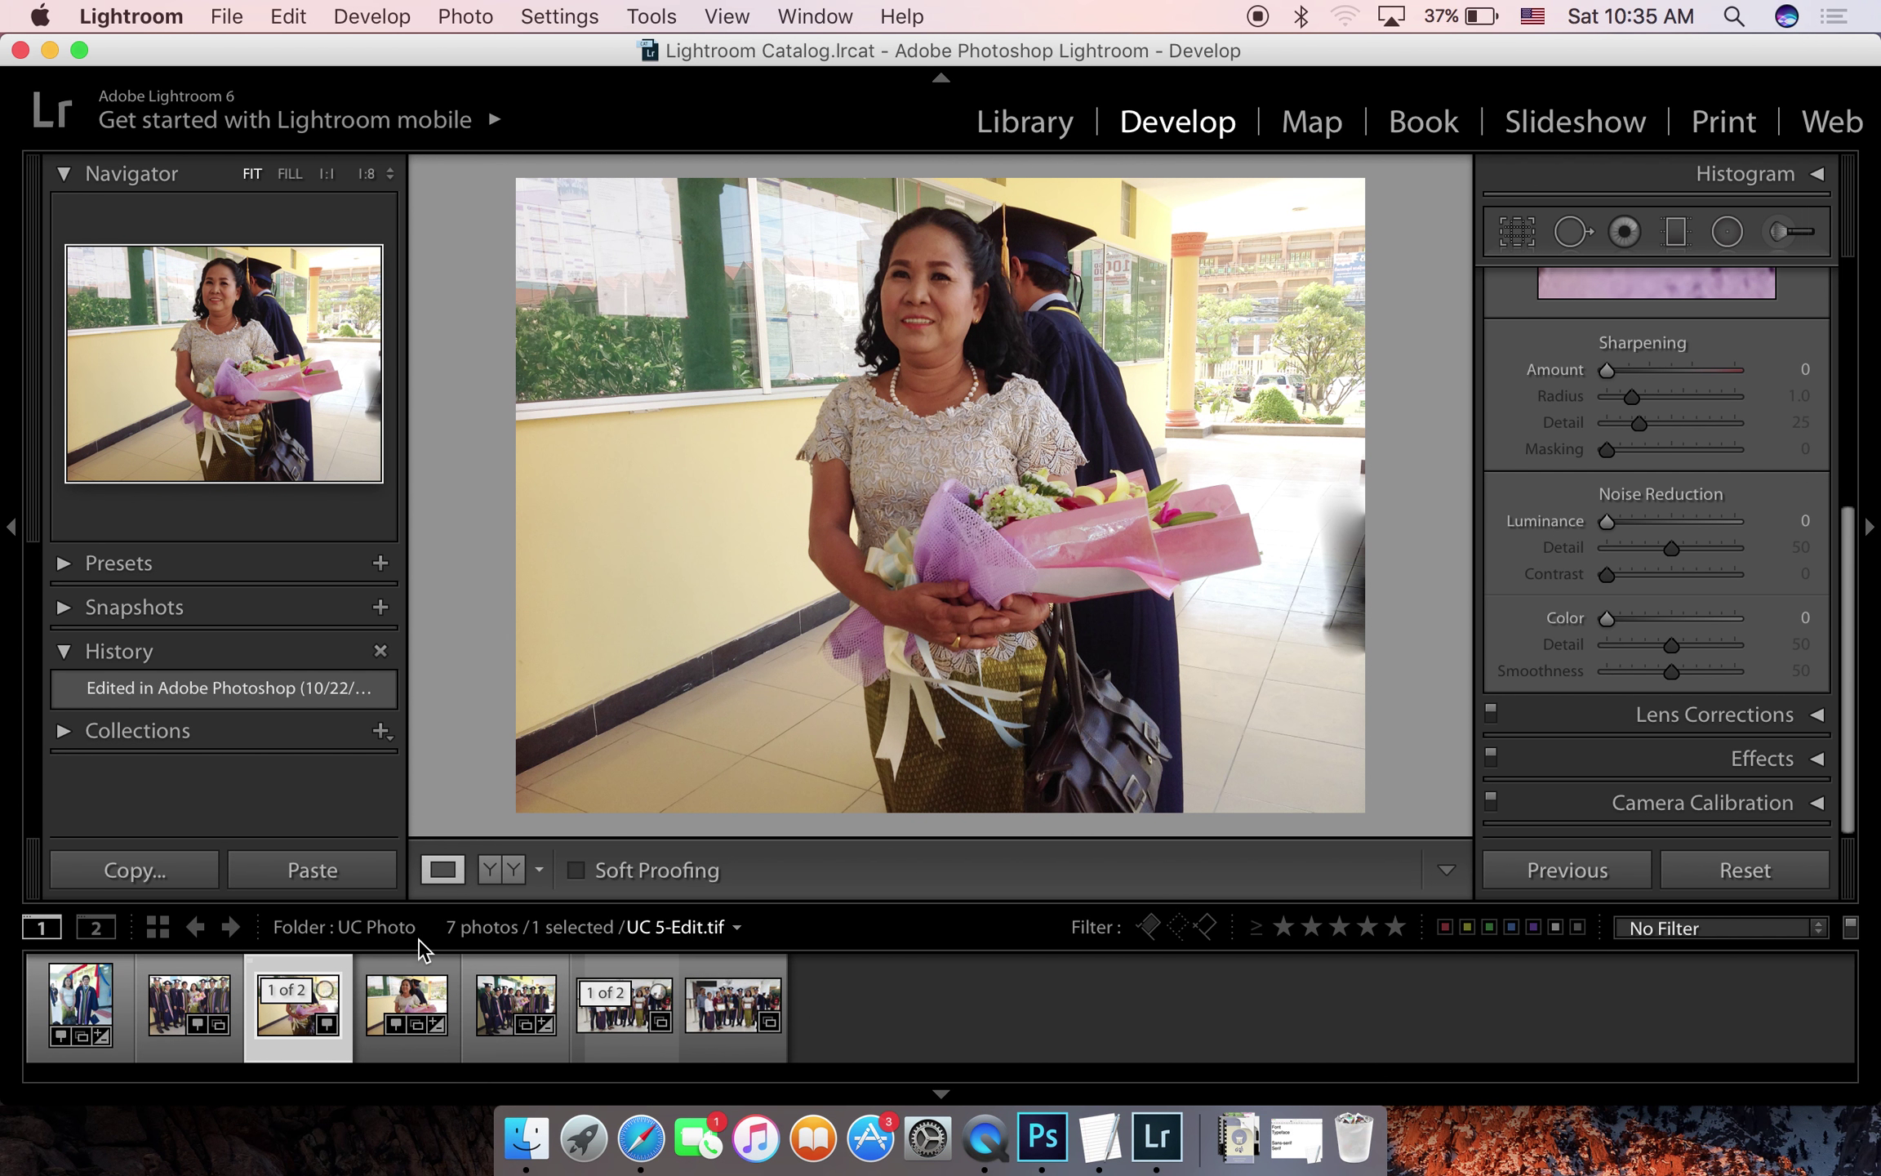
Show the UC Photo folder in Grid view, select UC 5-Edit.tif, and open the File menu
{"action": "left_click", "coordinate": [160, 929]}
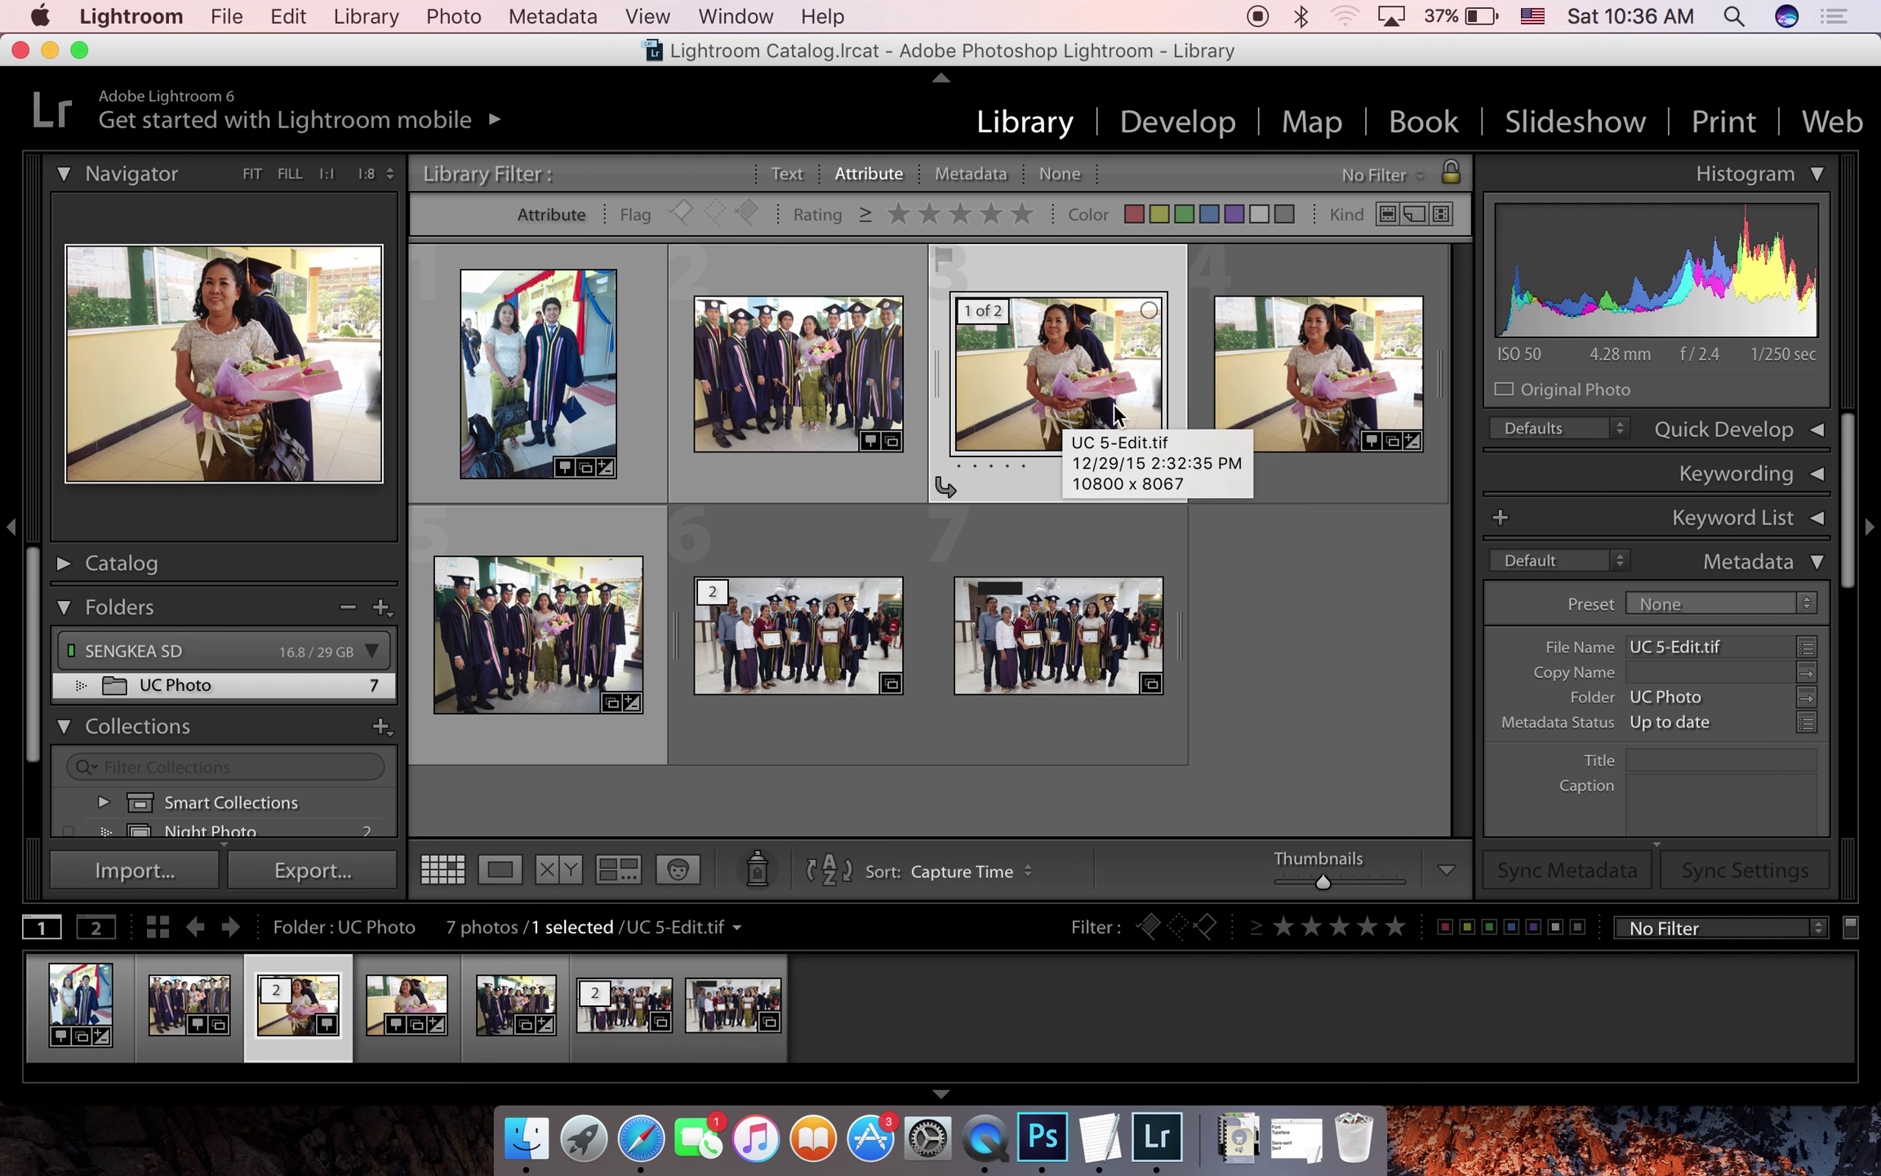
{"action": "mouse_move", "coordinate": [1058, 635]}
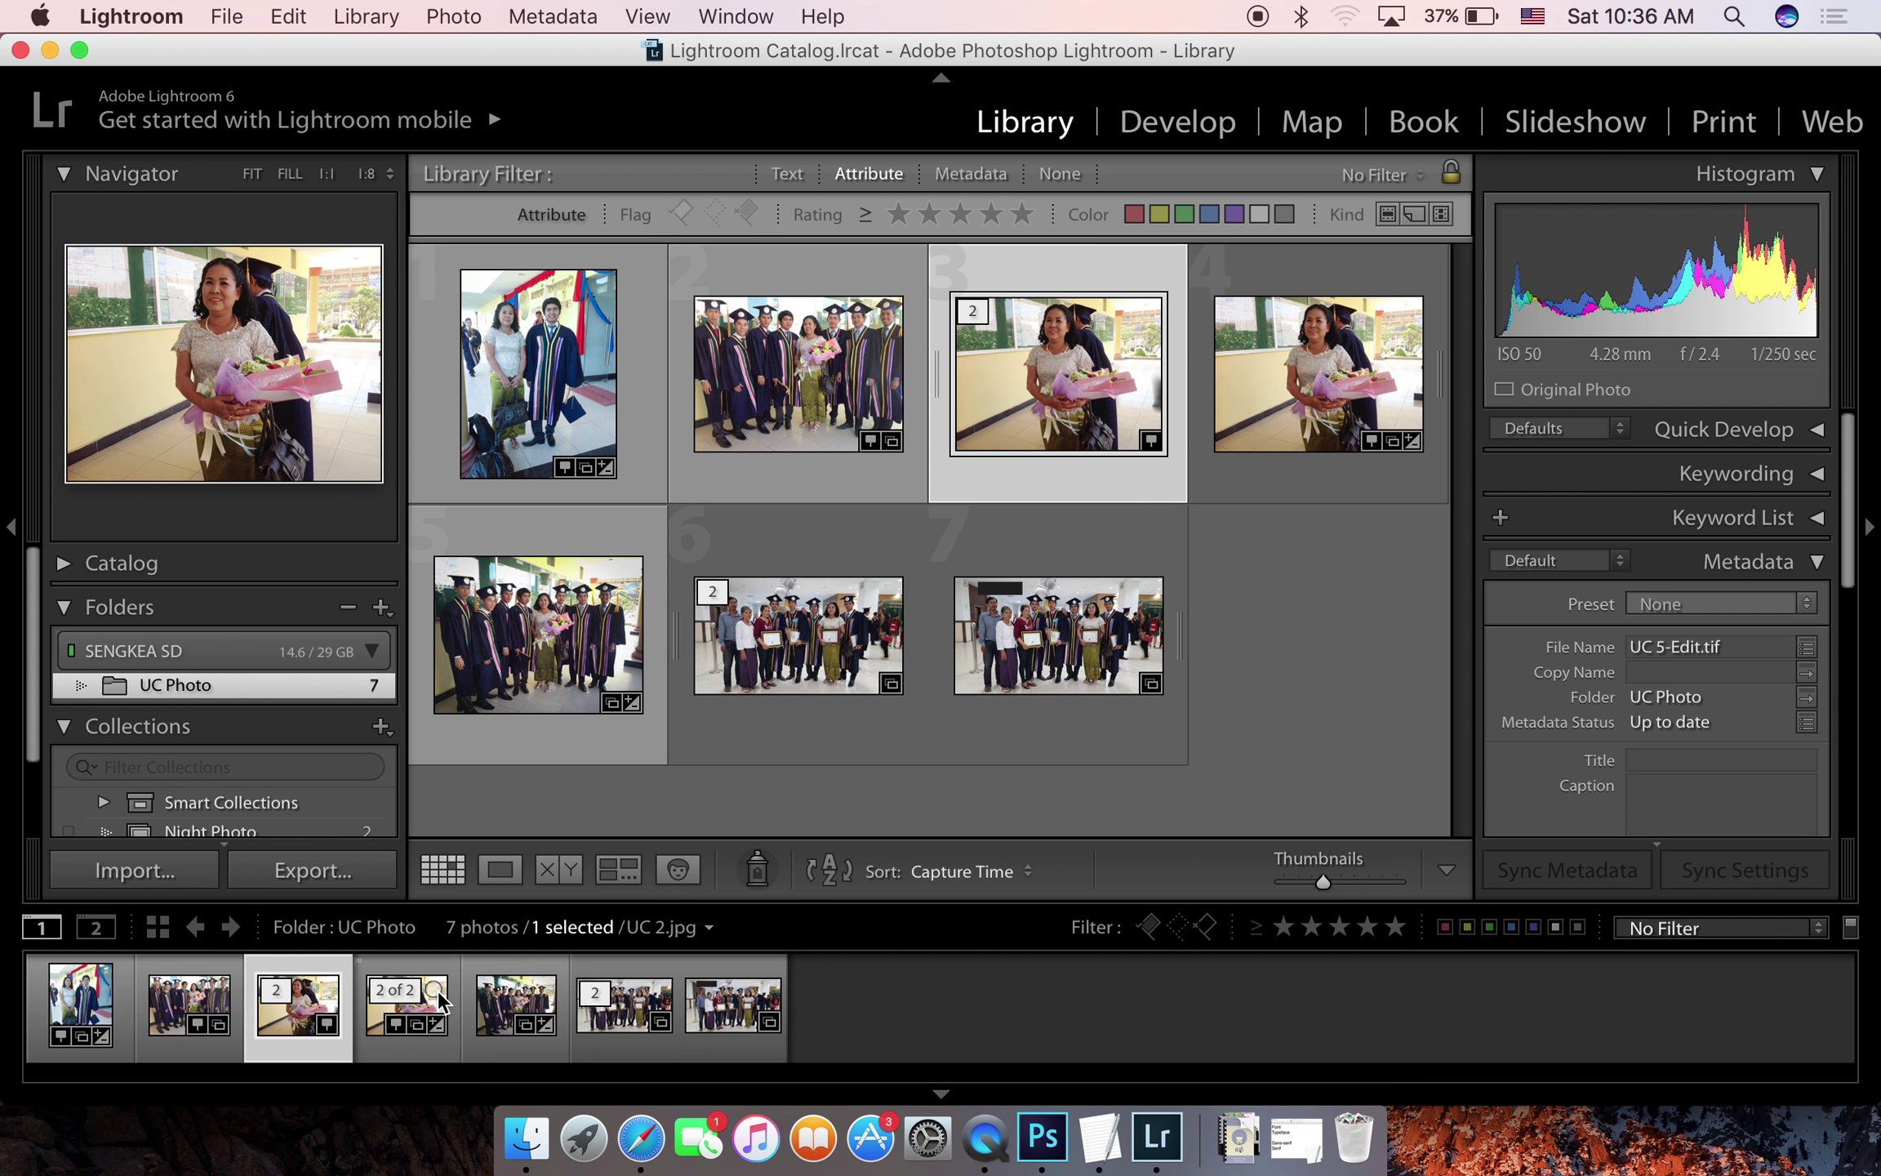
{"action": "mouse_move", "coordinate": [406, 1005]}
{"action": "left_click", "coordinate": [98, 995]}
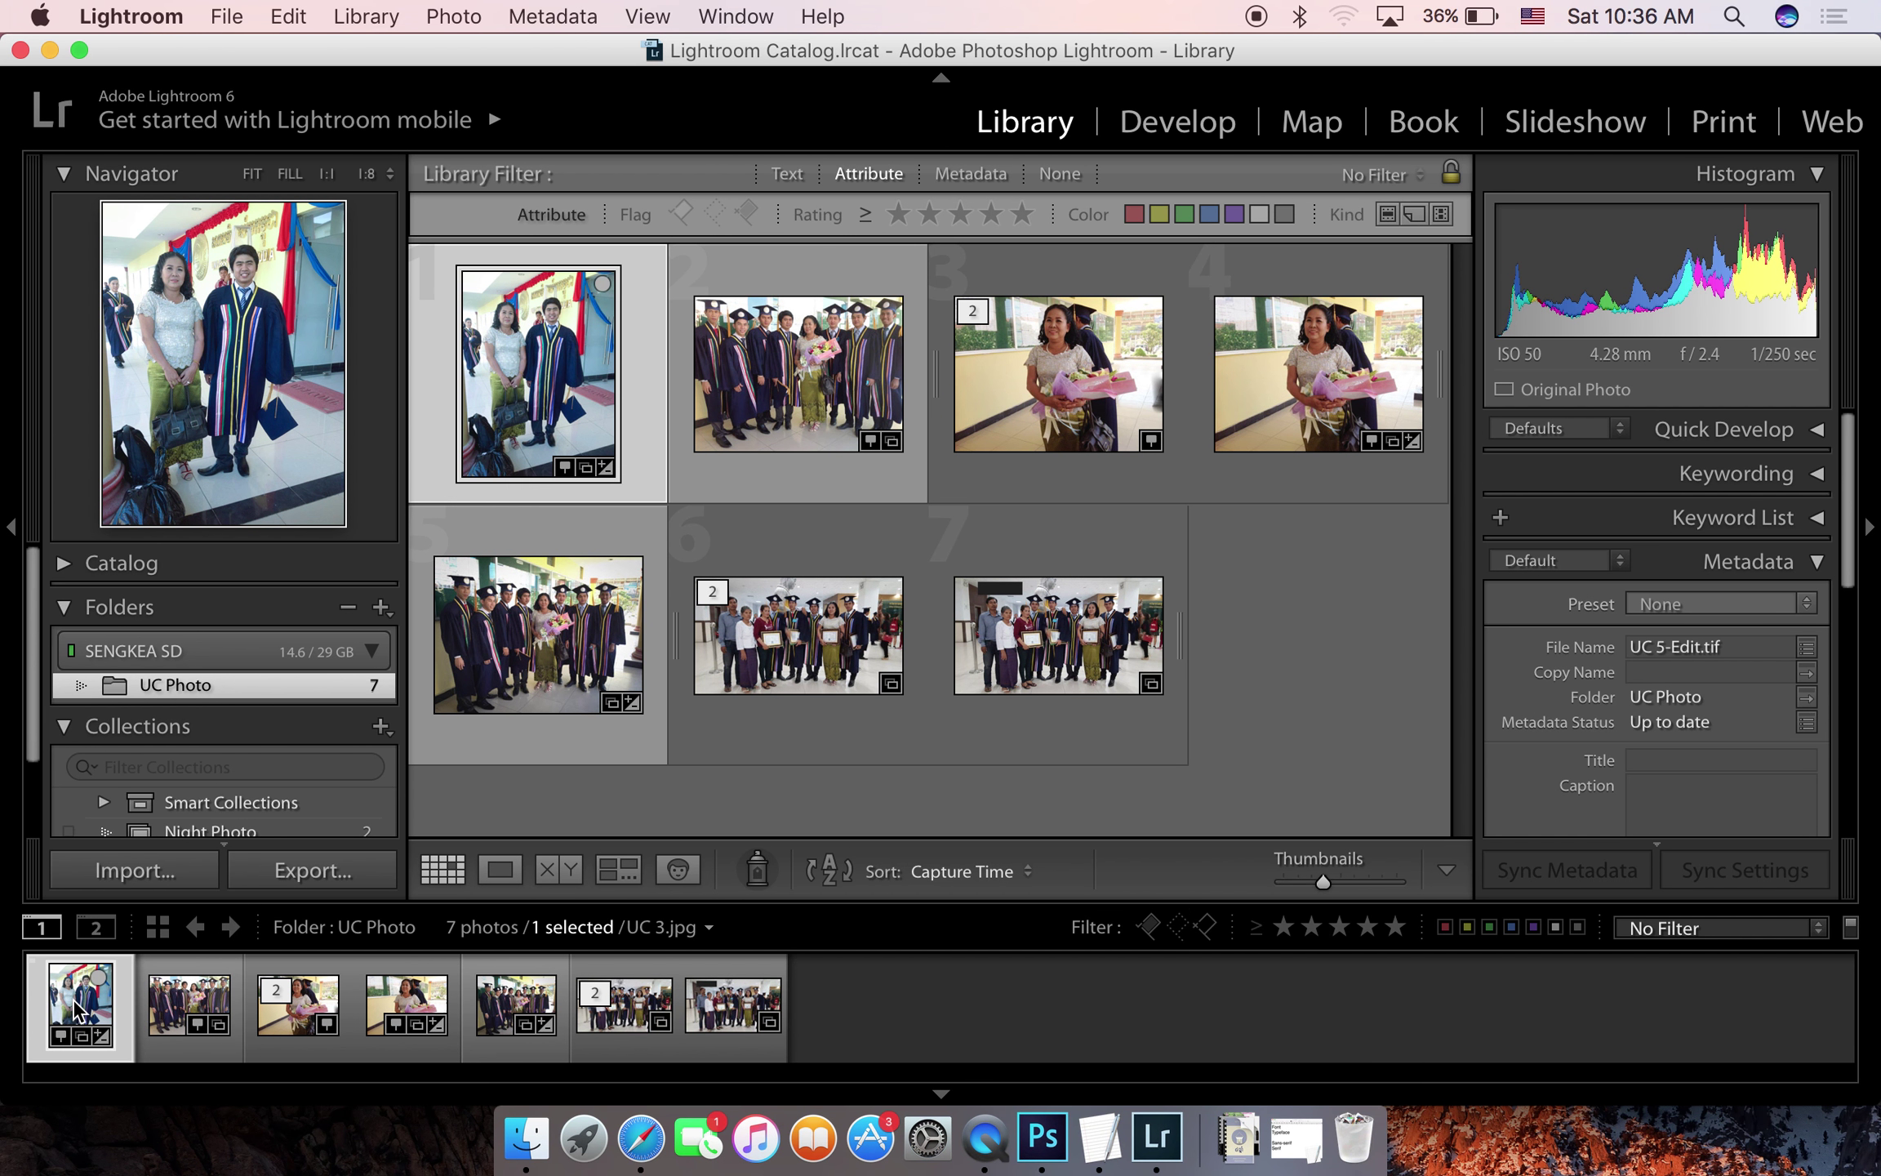
{"action": "left_click", "coordinate": [331, 1012]}
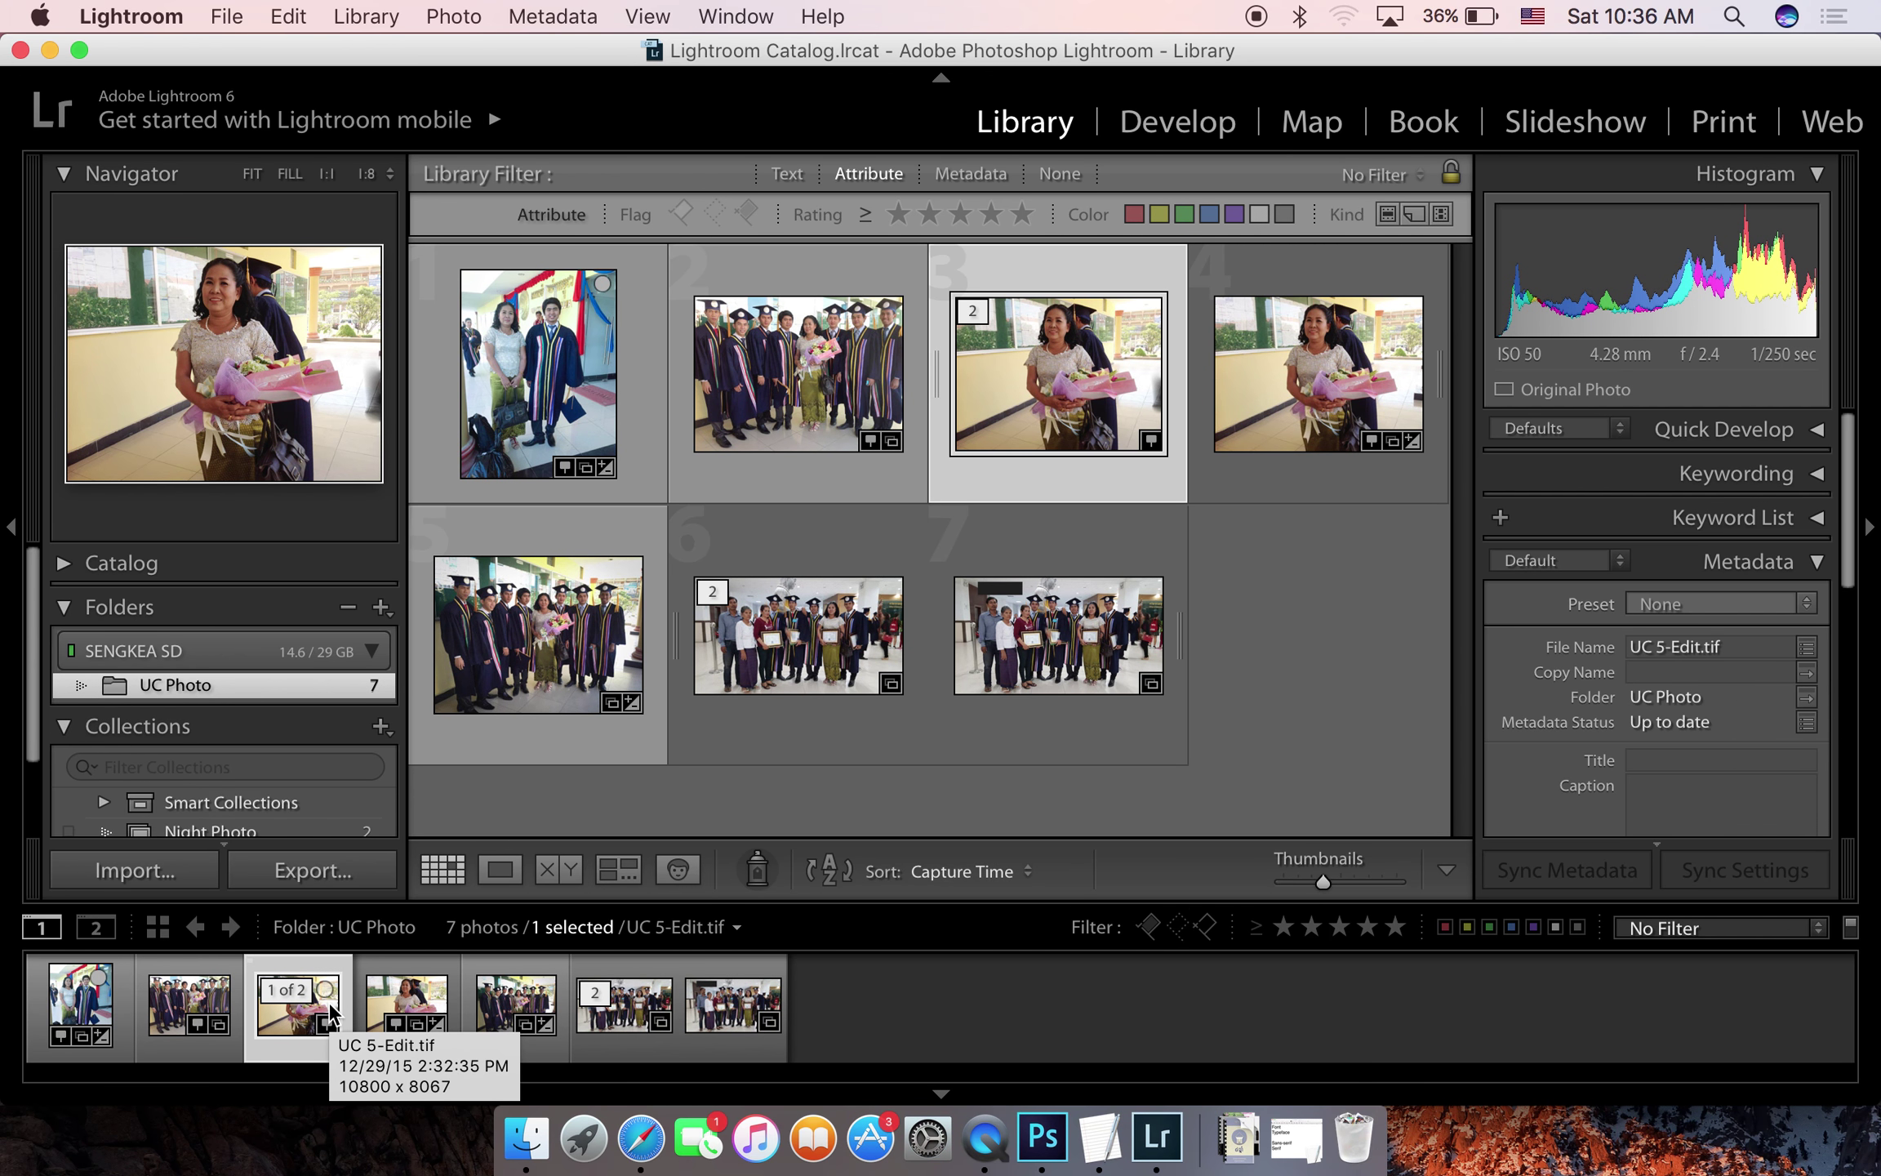
{"action": "left_click", "coordinate": [224, 19]}
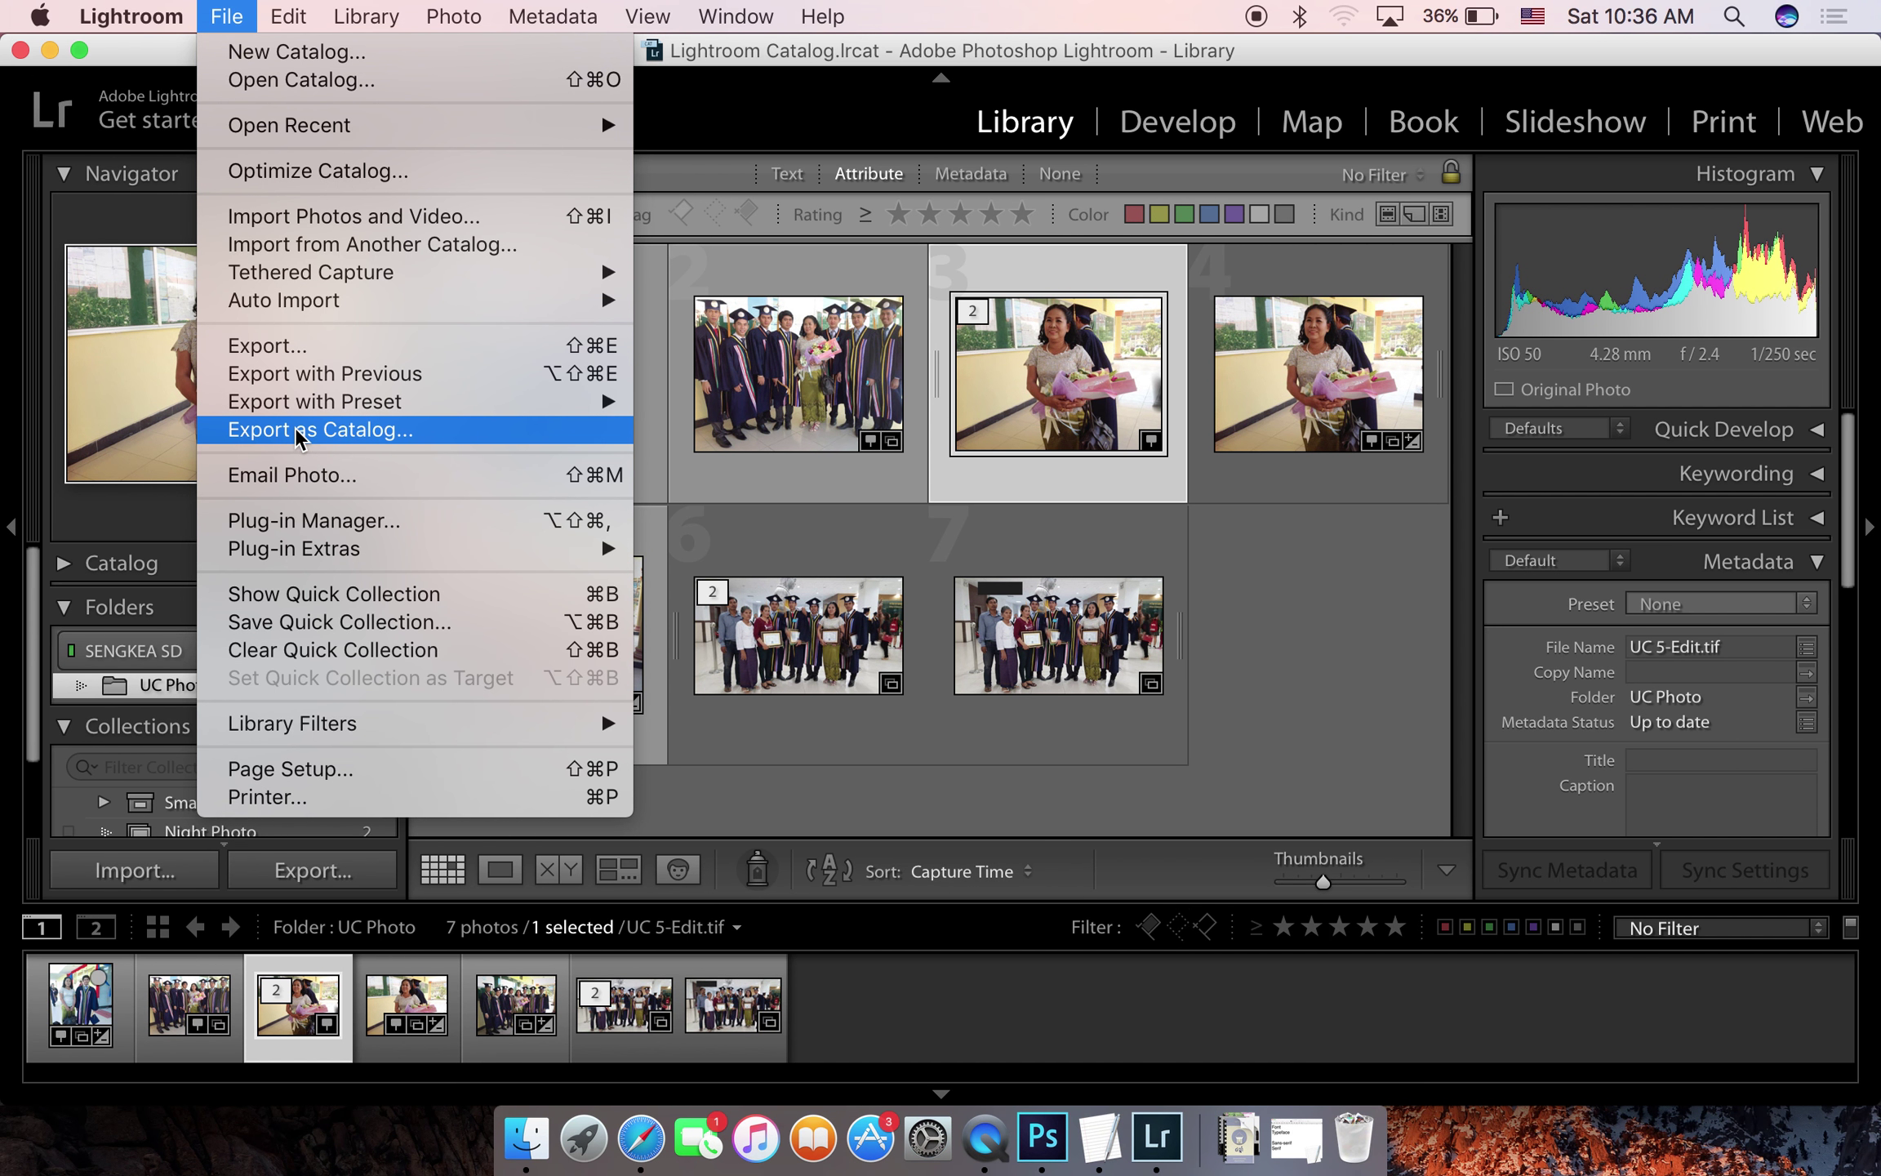